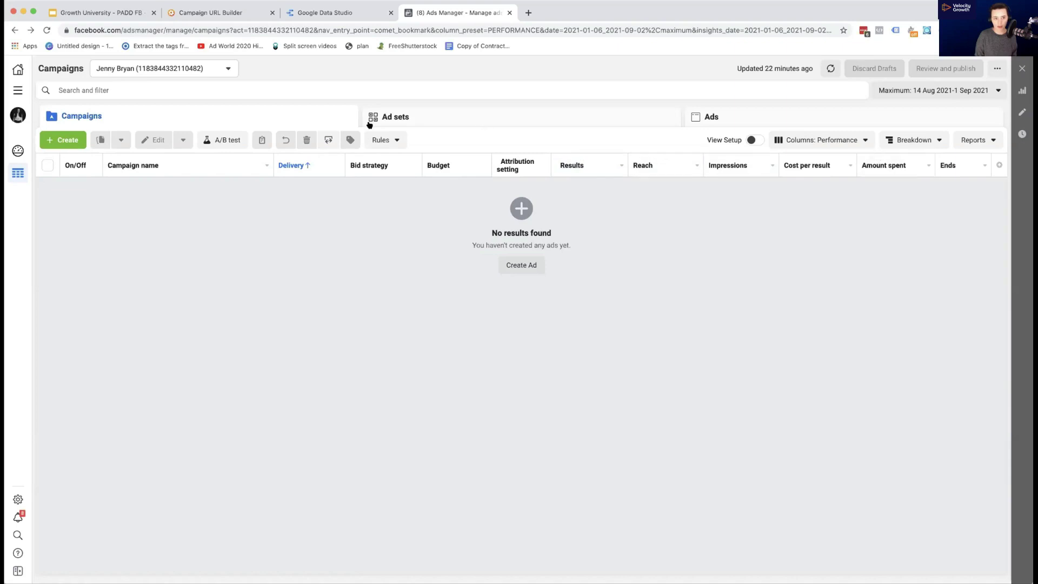
Customise the campaign table's columns by removing every selected column listed after Budget, from Last significant edit through Schedule.
{"action": "left_click", "coordinate": [844, 142]}
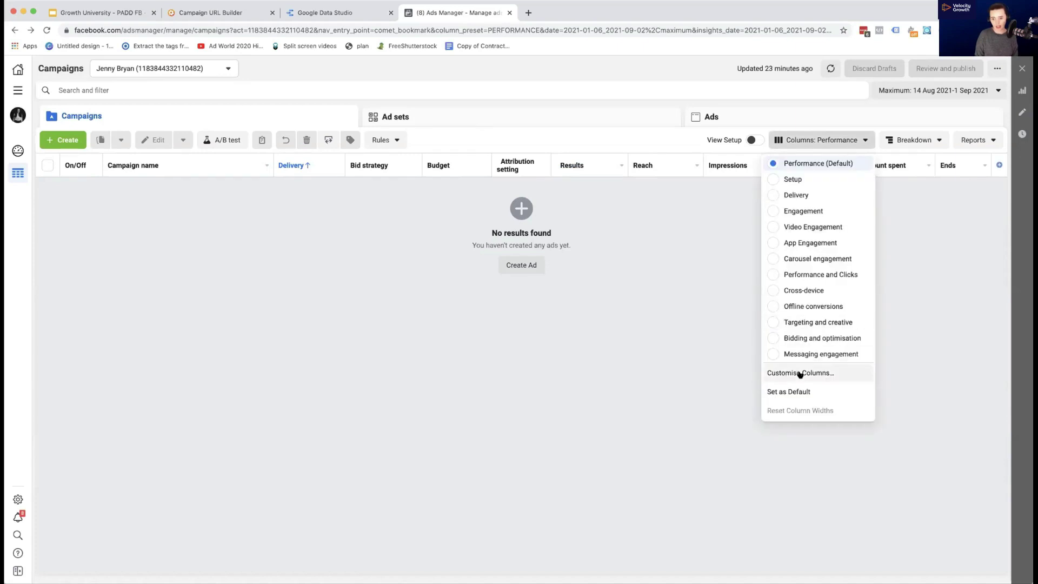
{"action": "left_click", "coordinate": [800, 373]}
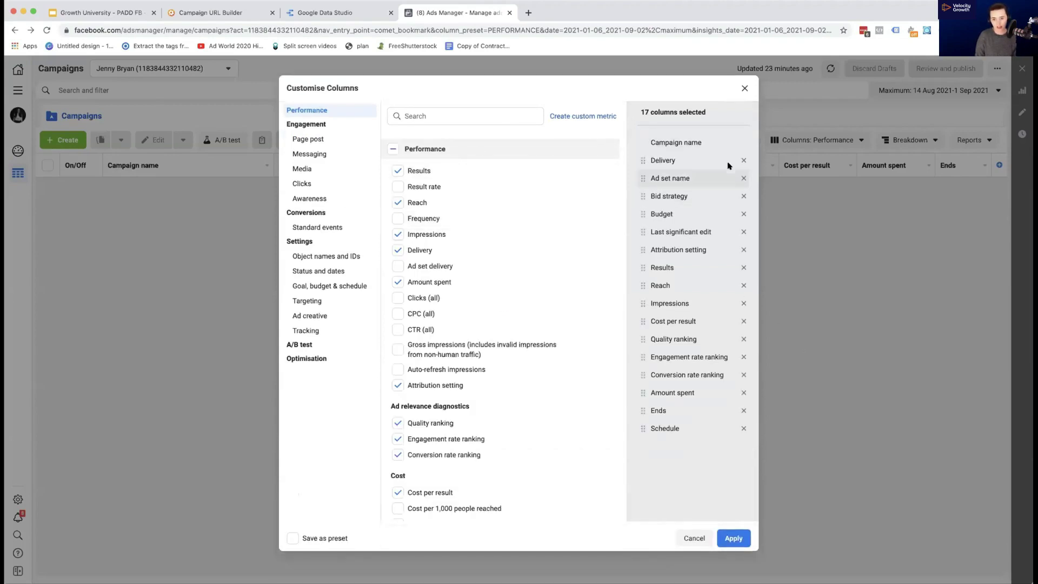
{"action": "left_click", "coordinate": [743, 232]}
{"action": "left_click", "coordinate": [742, 232]}
{"action": "left_click", "coordinate": [743, 232]}
{"action": "left_click", "coordinate": [743, 232]}
{"action": "left_click", "coordinate": [743, 232]}
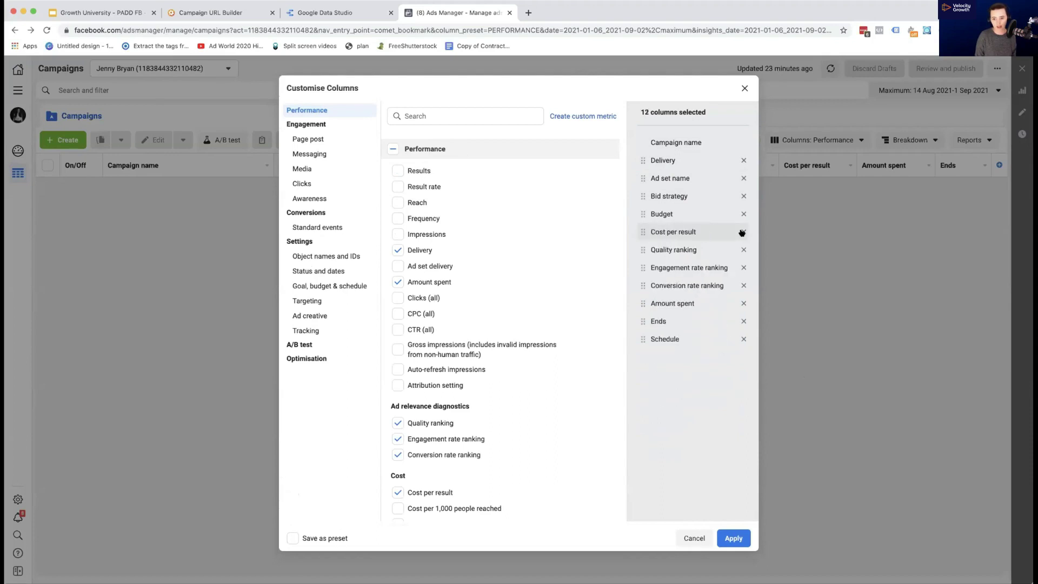
{"action": "left_click", "coordinate": [743, 232]}
{"action": "left_click", "coordinate": [743, 232]}
{"action": "left_click", "coordinate": [743, 232]}
{"action": "left_click", "coordinate": [743, 232]}
{"action": "left_click", "coordinate": [742, 232]}
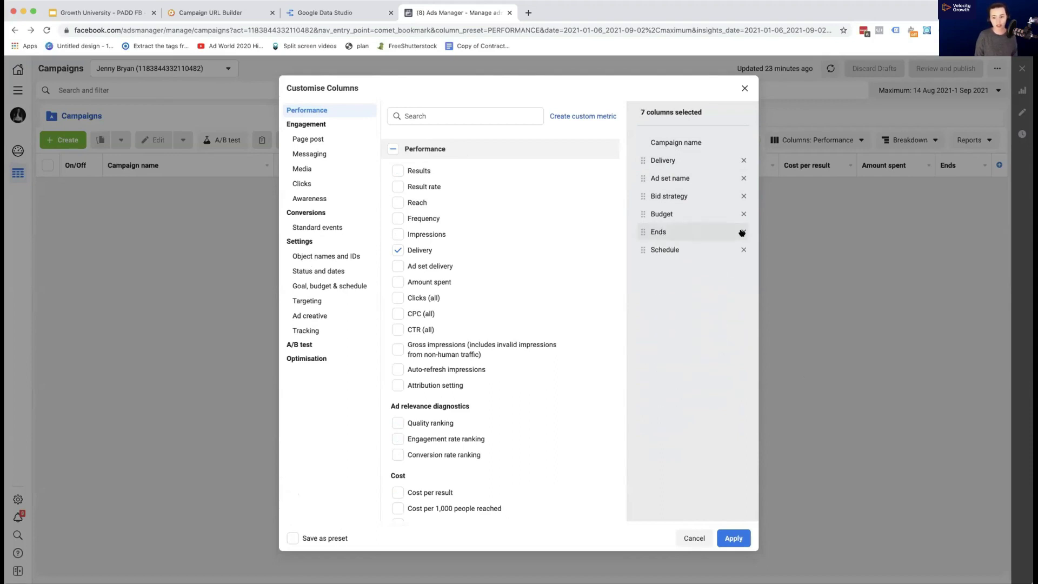
{"action": "left_click", "coordinate": [743, 232]}
{"action": "left_click", "coordinate": [742, 232]}
Find and add the CPM (cost per 1,000 impressions) and CPC (all) metrics to the selected columns.
{"action": "left_click", "coordinate": [447, 112]}
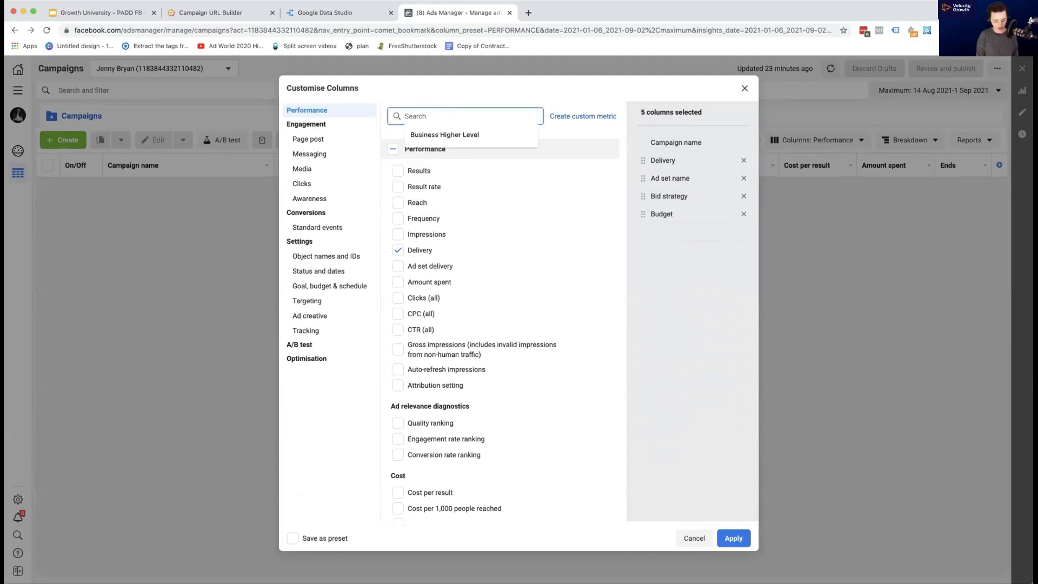
{"action": "type", "text": "cpm"}
{"action": "left_click", "coordinate": [400, 216]}
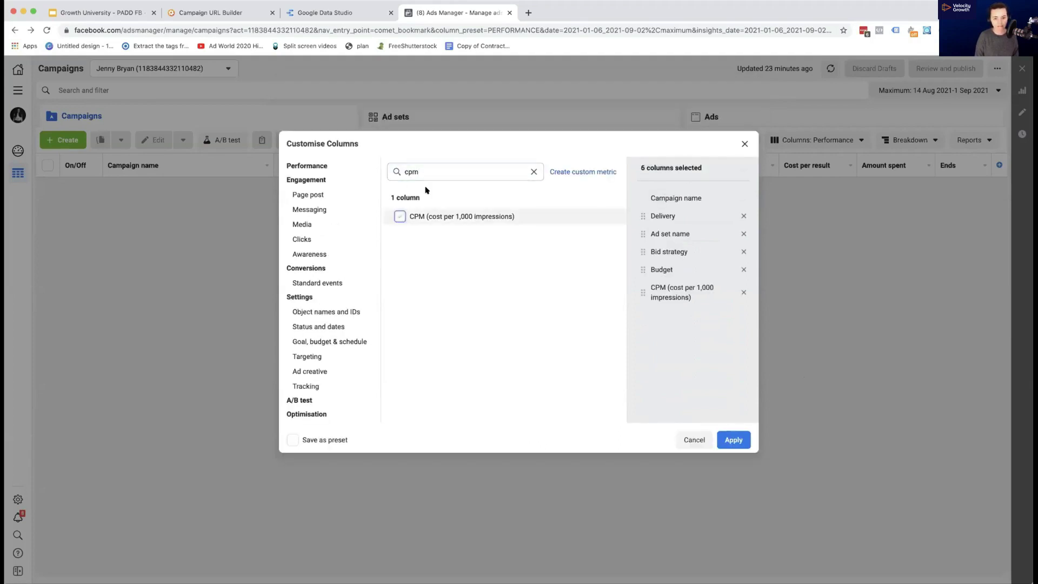
{"action": "left_click_drag", "start_coordinate": [426, 171], "coordinate": [405, 172]}
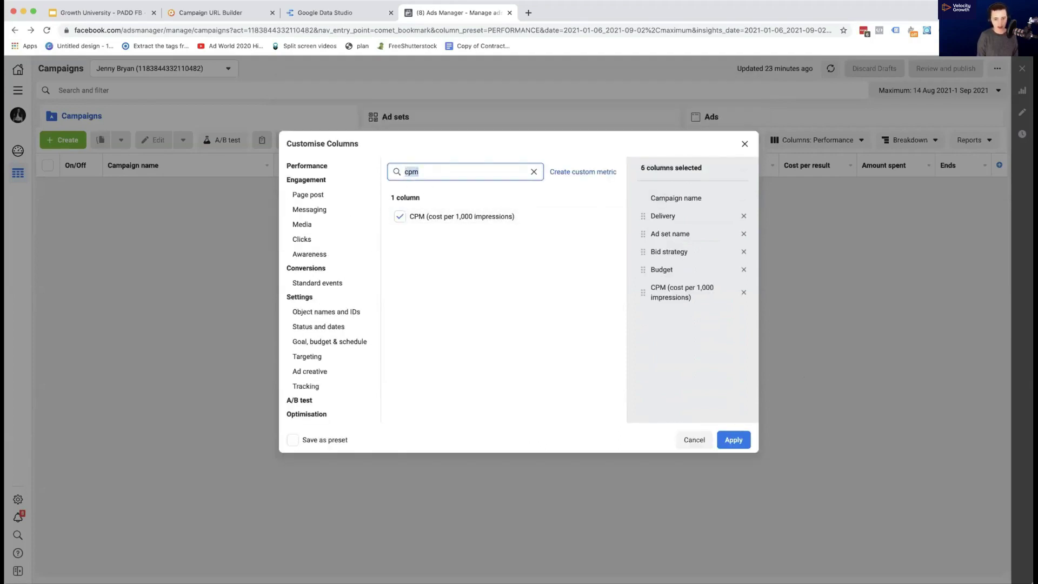
{"action": "type", "text": "cpc"}
{"action": "left_click", "coordinate": [399, 216]}
Search the metrics for "link" and add Link clicks to the selected columns.
{"action": "left_click", "coordinate": [403, 171]}
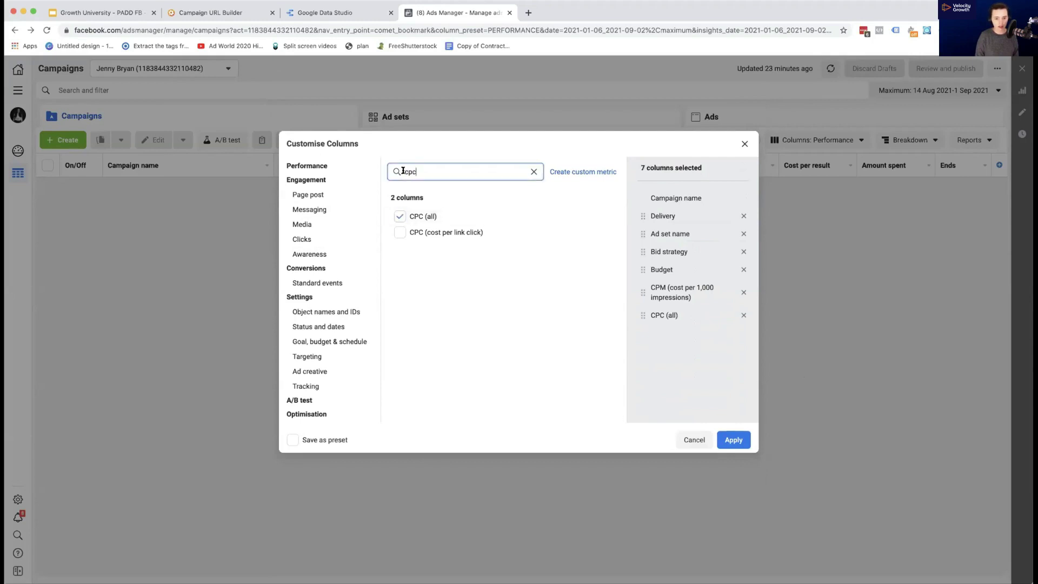
{"action": "double_click", "coordinate": [403, 171]}
{"action": "type", "text": "link"}
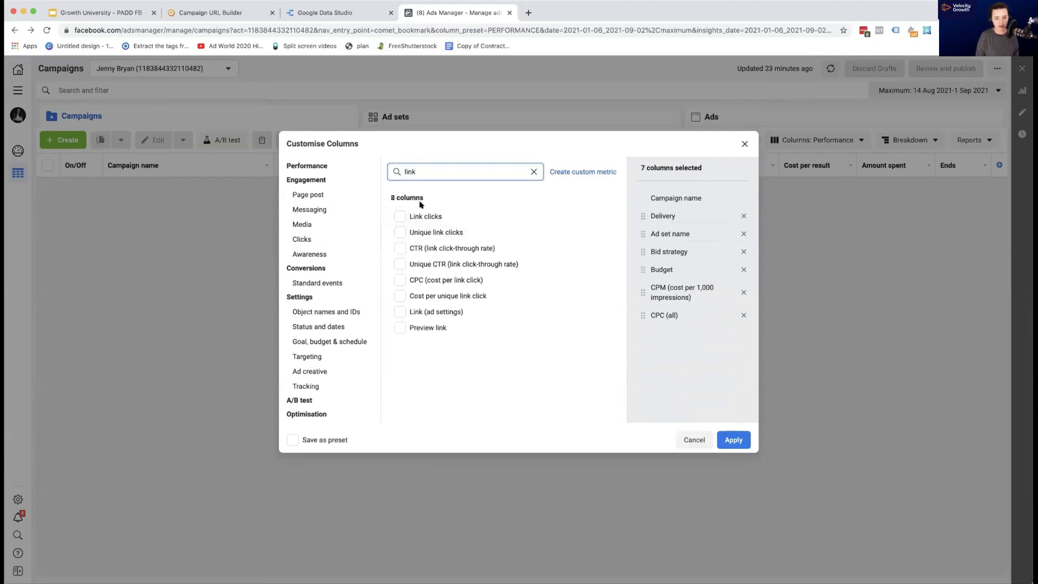
{"action": "left_click", "coordinate": [400, 216]}
Search the metrics for "landing" and add the total and cost columns for Landing page views.
{"action": "double_click", "coordinate": [397, 171]}
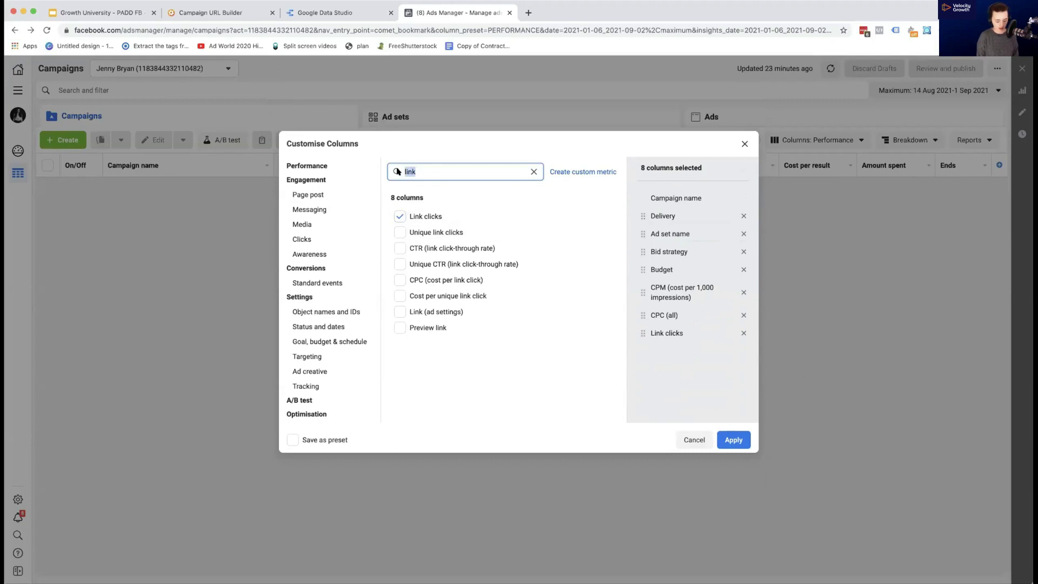
{"action": "type", "text": "landing"}
{"action": "left_click", "coordinate": [496, 276]}
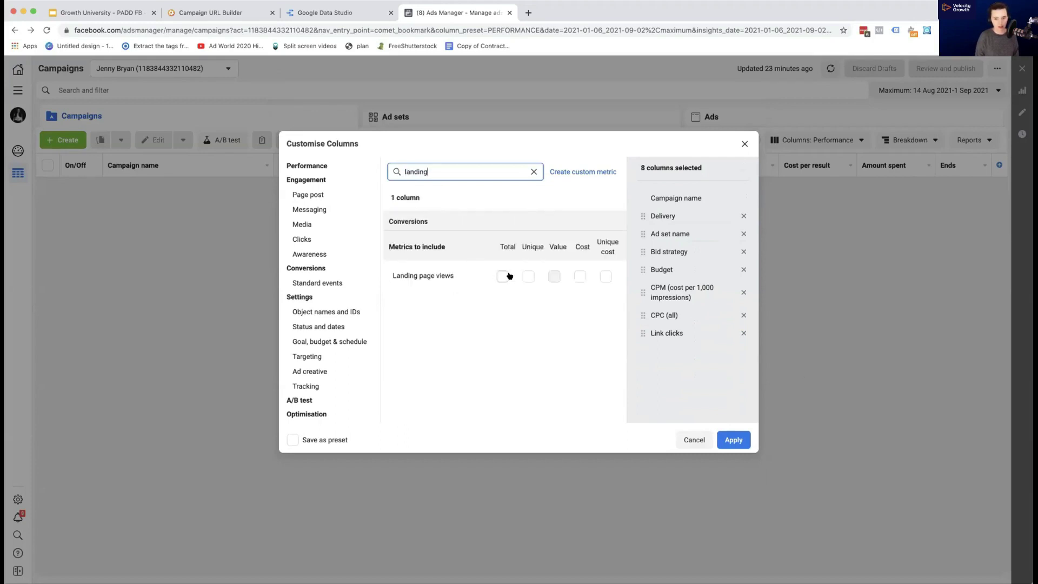
{"action": "left_click", "coordinate": [580, 276]}
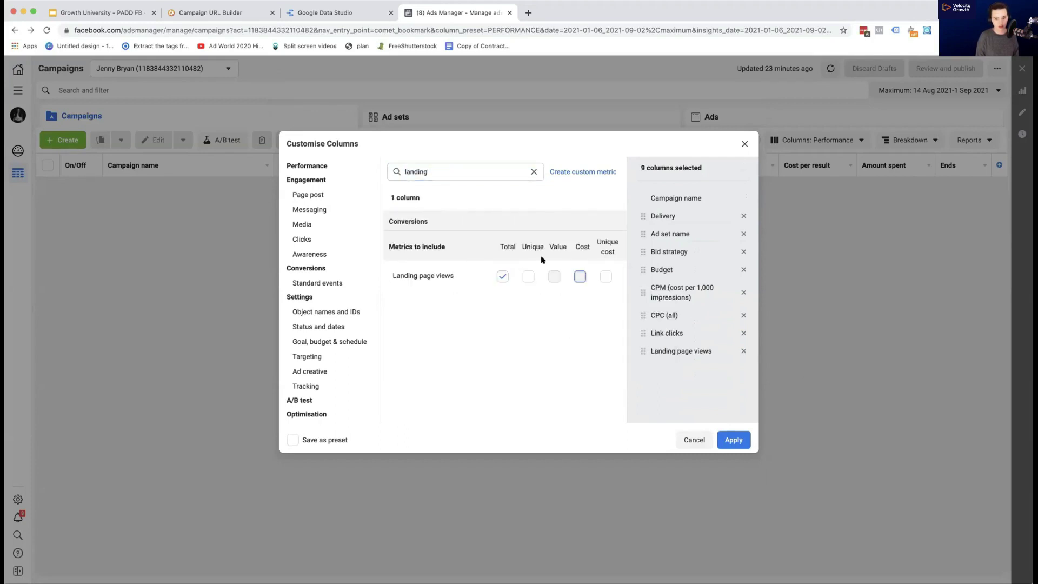
Add the total and cost columns for Adds to cart from the standard conversion events.
{"action": "left_click", "coordinate": [301, 282]}
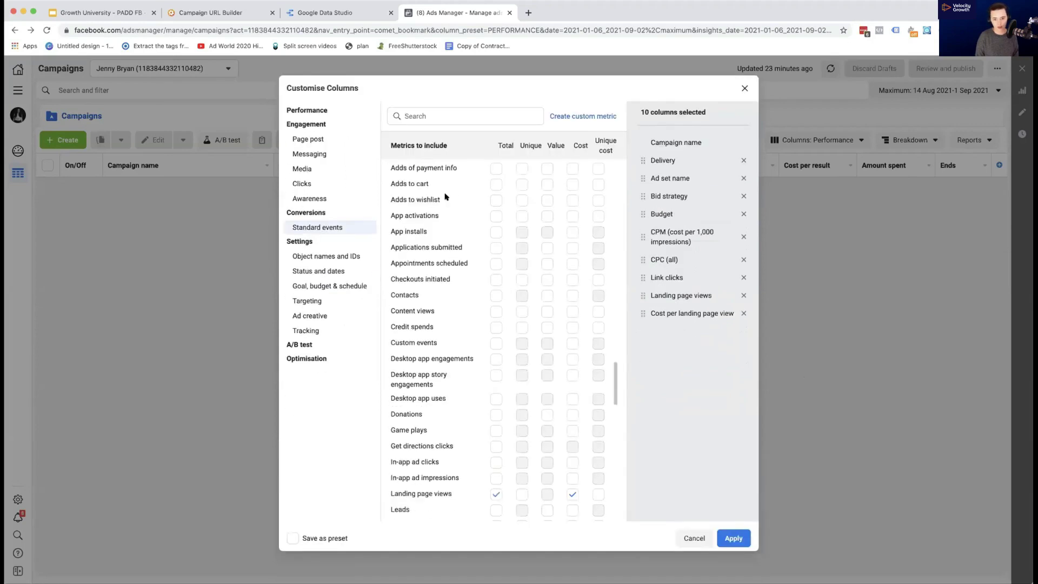
{"action": "left_click", "coordinate": [496, 184]}
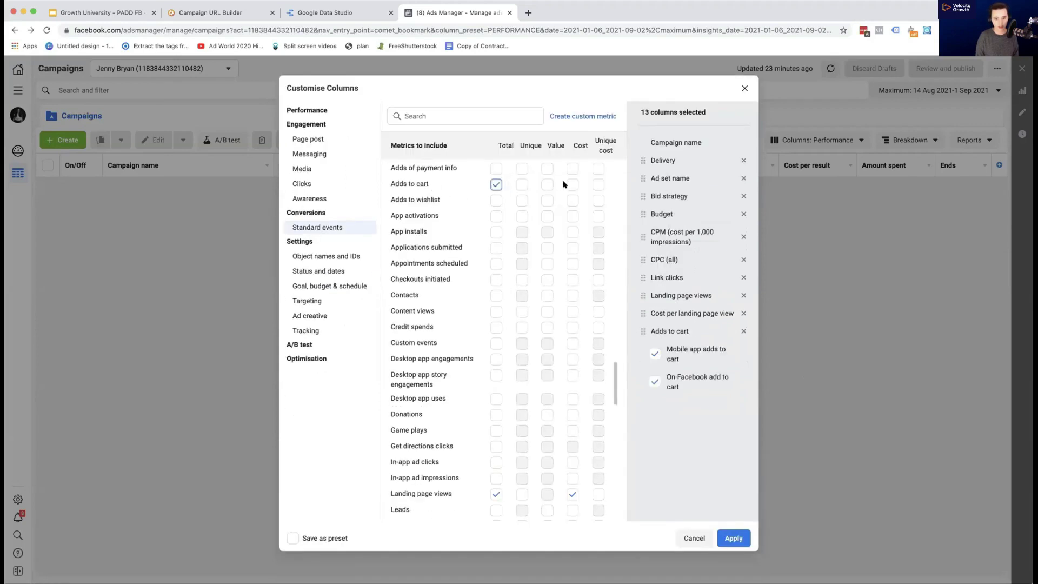
{"action": "left_click", "coordinate": [569, 185]}
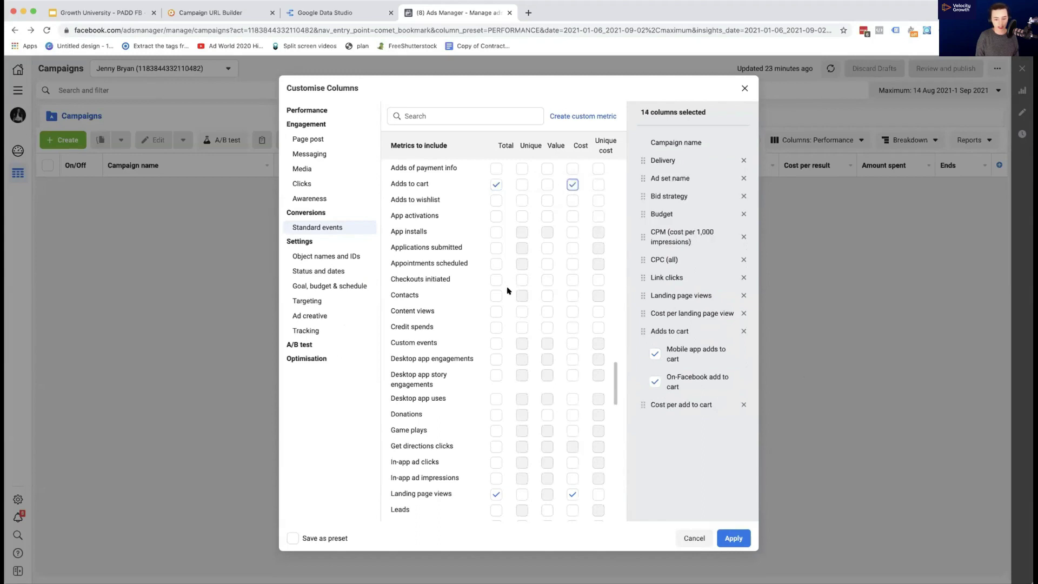
Find the Purchases metric, add its total column, and apply the customised column set to the campaign table.
{"action": "scroll", "coordinate": [508, 289], "scroll_direction": "down", "scroll_amount": 1}
{"action": "scroll", "coordinate": [509, 290], "scroll_direction": "down", "scroll_amount": 5}
{"action": "left_click", "coordinate": [419, 115]}
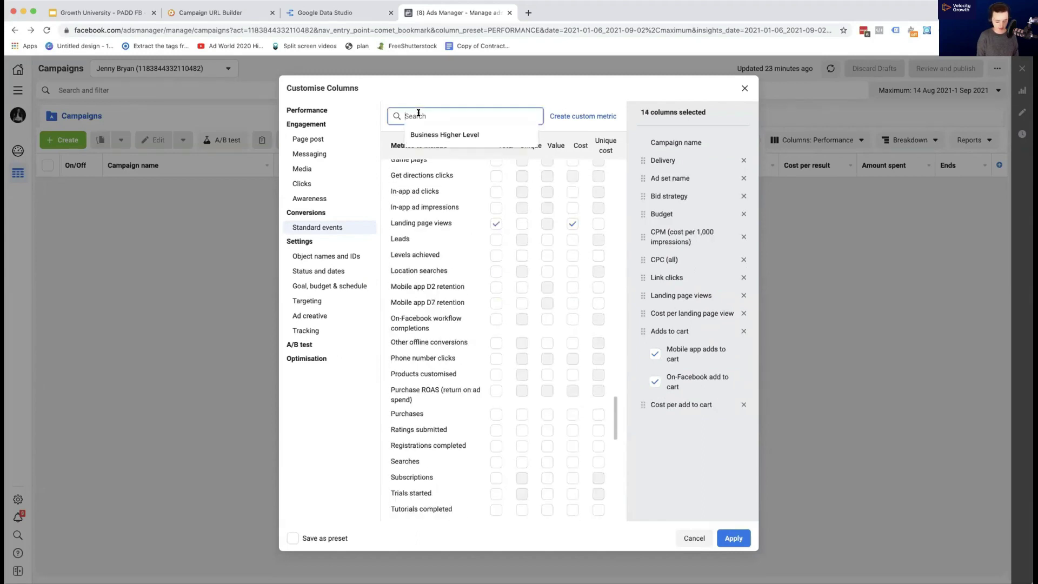
{"action": "type", "text": "purchas"}
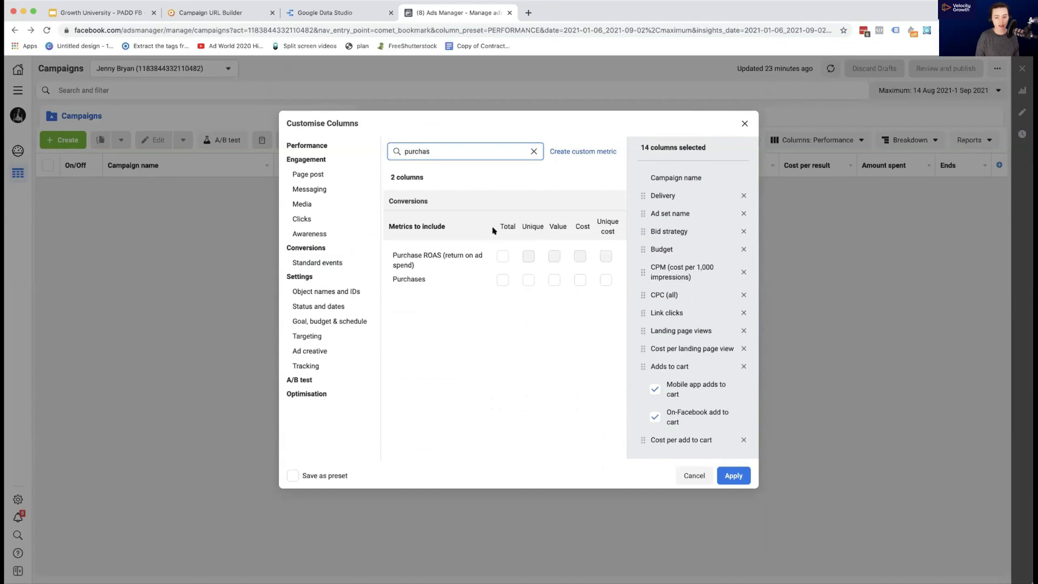
{"action": "left_click", "coordinate": [502, 279]}
{"action": "left_click_drag", "start_coordinate": [440, 128], "coordinate": [400, 128]}
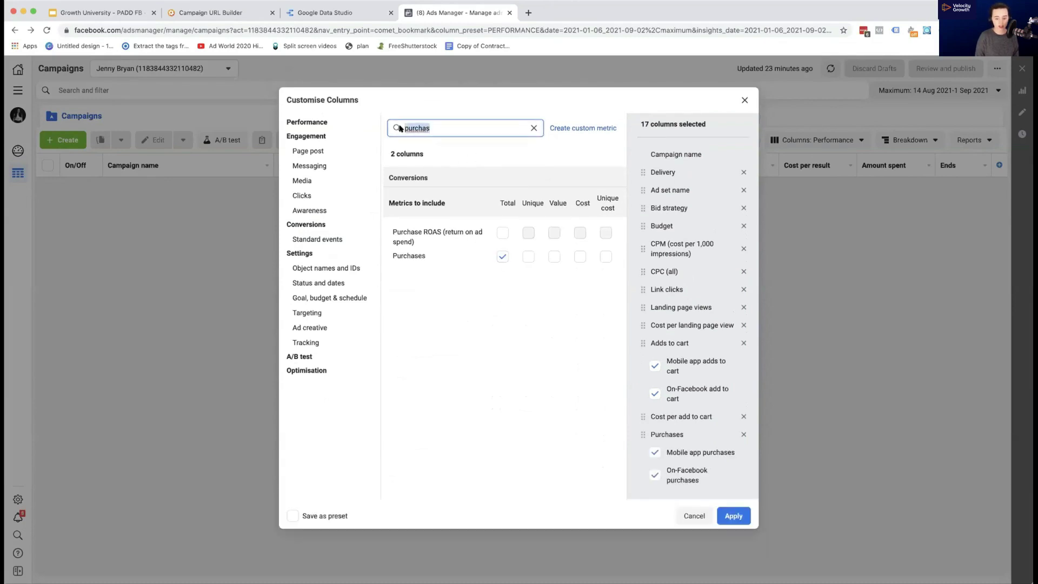
{"action": "key", "text": "BackSpace"}
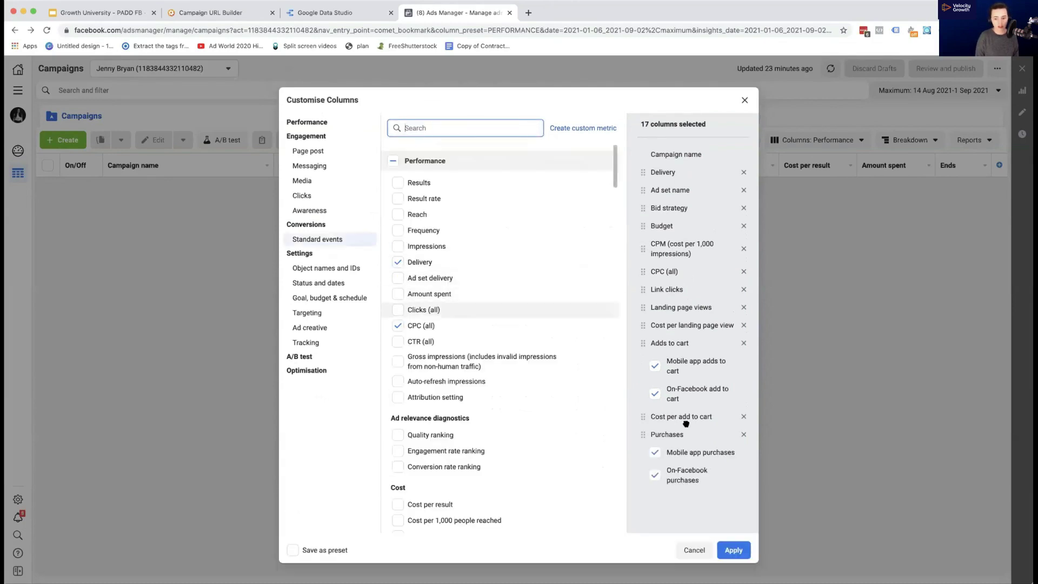
{"action": "left_click", "coordinate": [734, 550]}
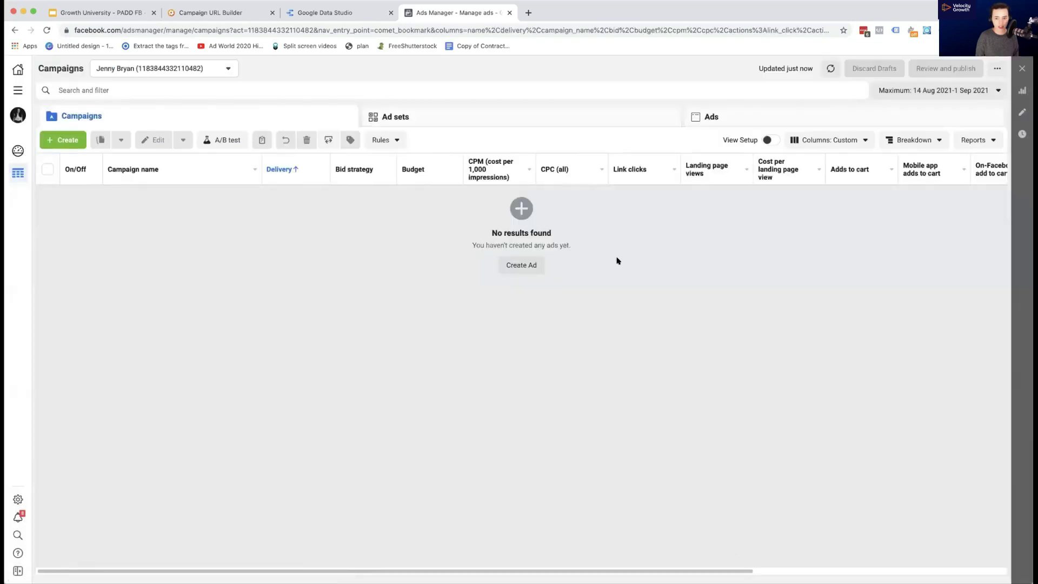
Check the new columns across the table and save them as a column preset named "Custom View".
{"action": "scroll", "coordinate": [524, 184], "scroll_direction": "right", "scroll_amount": 1}
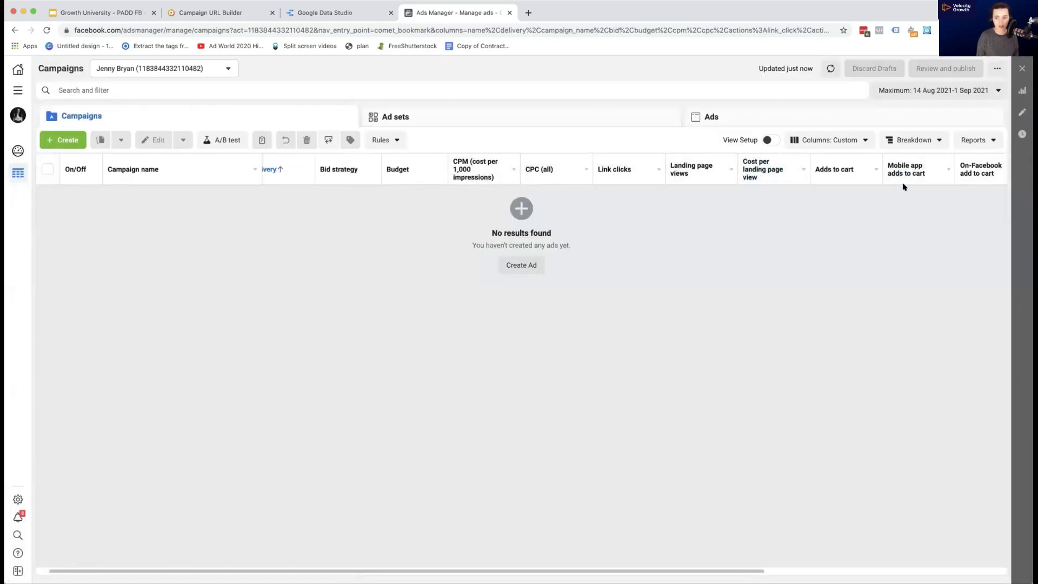
{"action": "scroll", "coordinate": [903, 186], "scroll_direction": "right", "scroll_amount": 10}
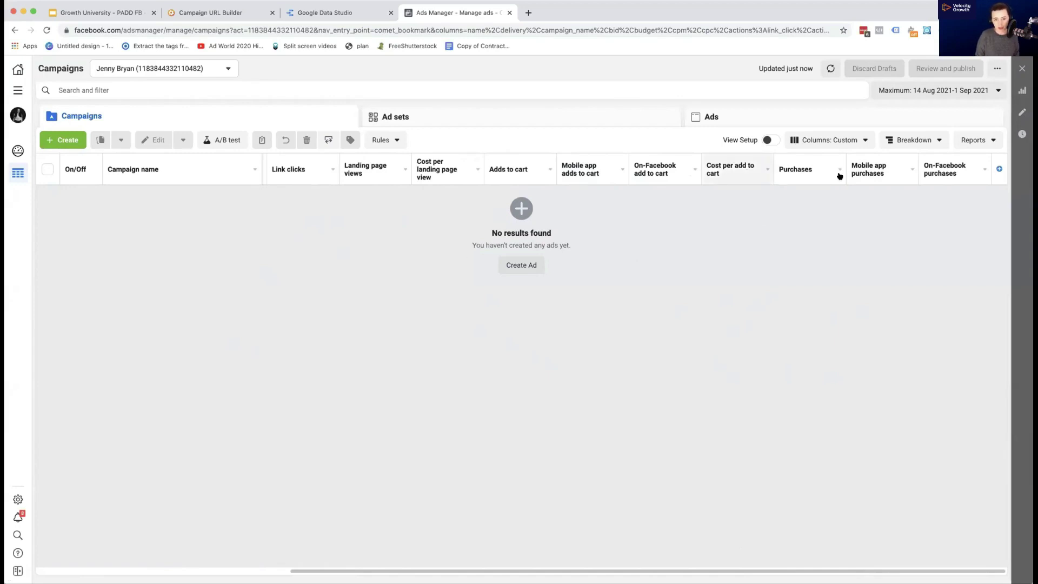
{"action": "left_click", "coordinate": [859, 141]}
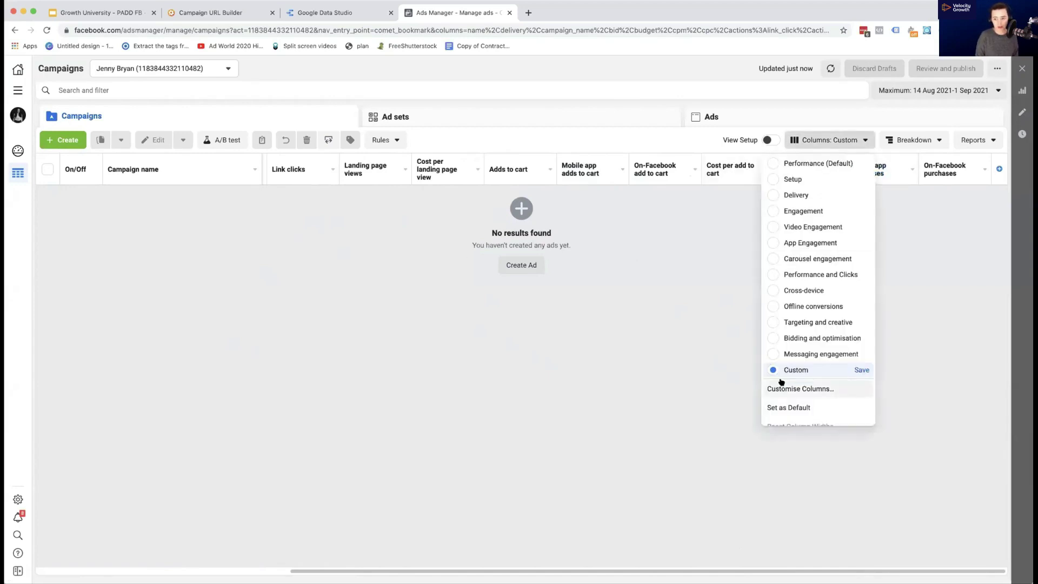
{"action": "left_click", "coordinate": [861, 371]}
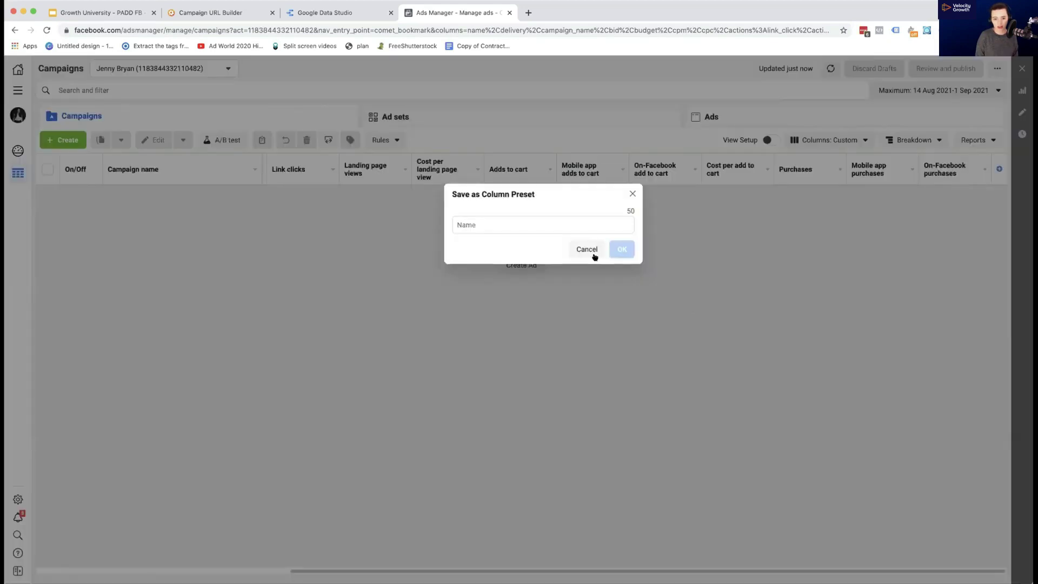
{"action": "left_click", "coordinate": [547, 226]}
{"action": "type", "text": "Cu"}
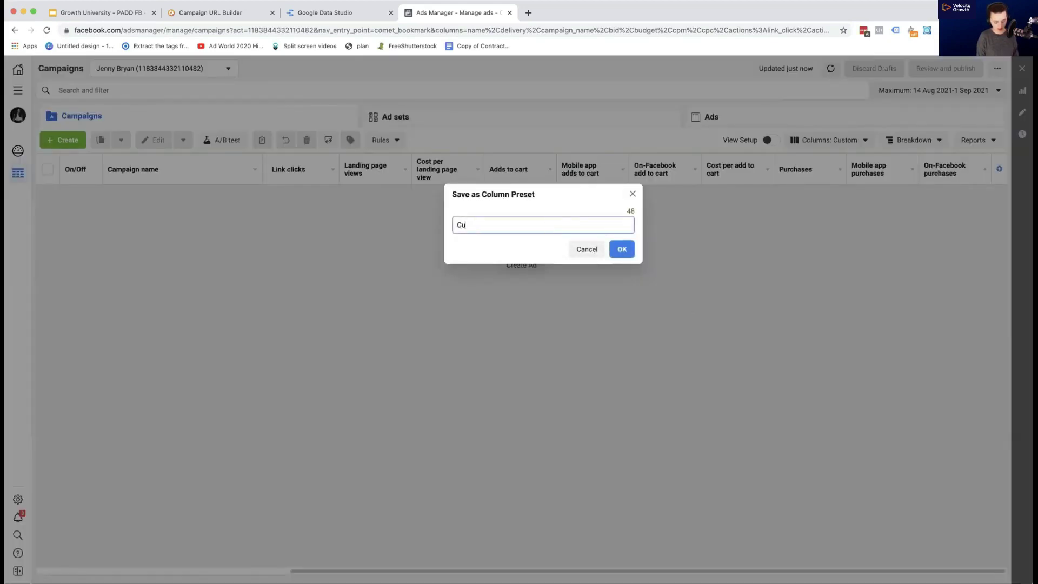
{"action": "type", "text": "stom View"}
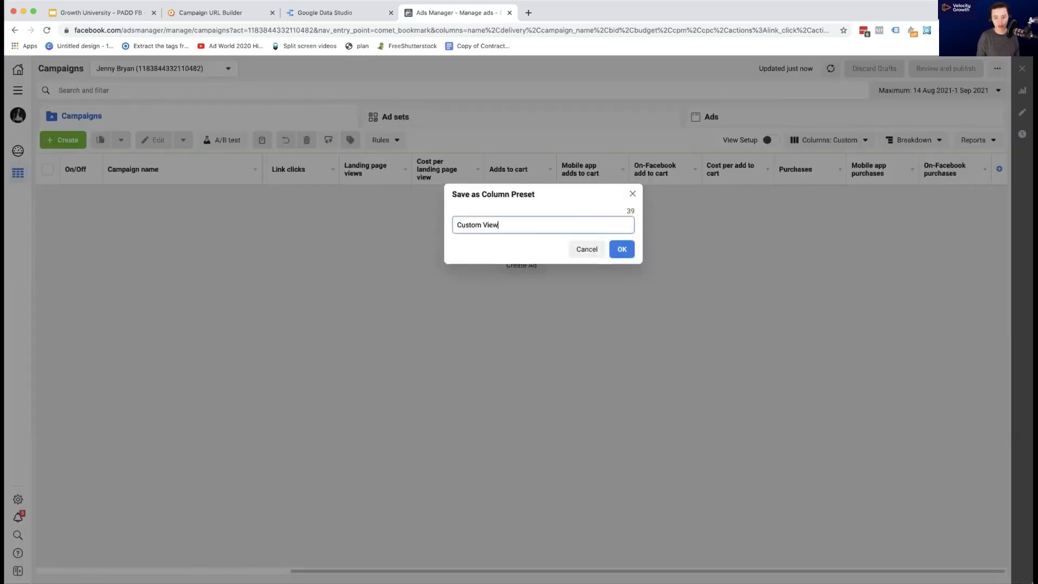
{"action": "left_click", "coordinate": [623, 250]}
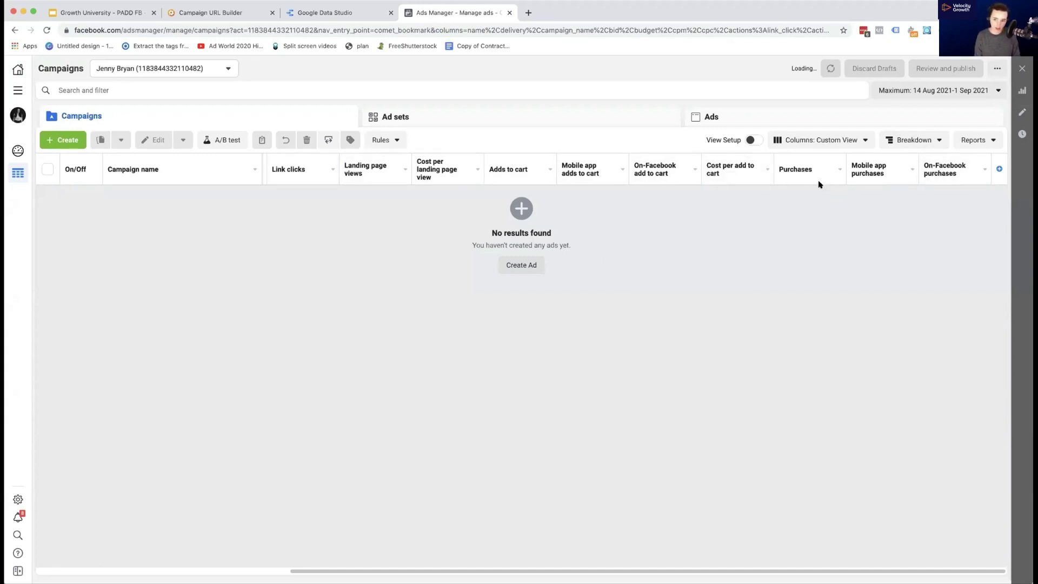
Review the available breakdown options by delivery, by action and by time without applying any.
{"action": "left_click", "coordinate": [934, 144]}
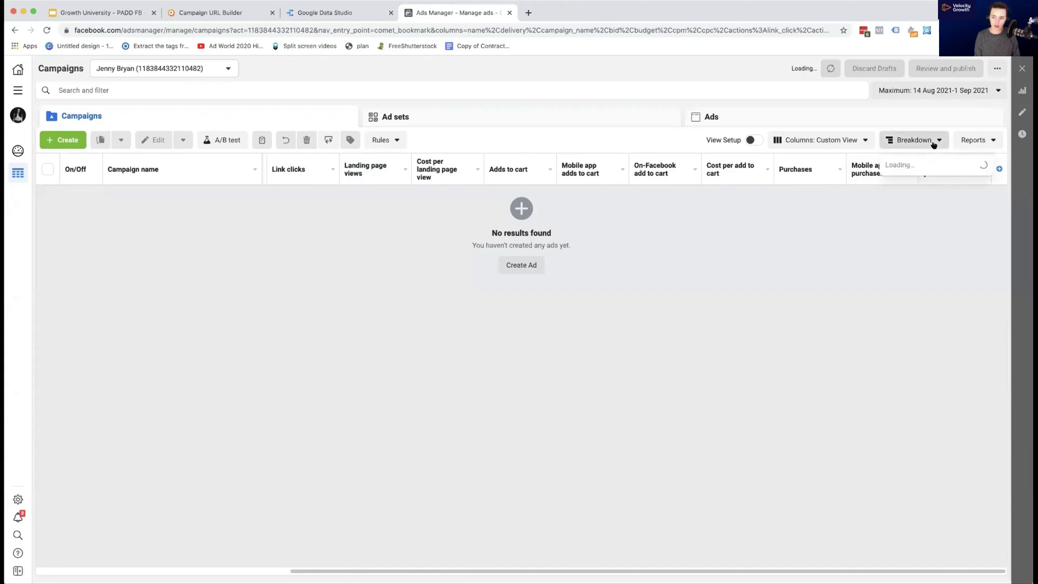
{"action": "mouse_move", "coordinate": [934, 177]}
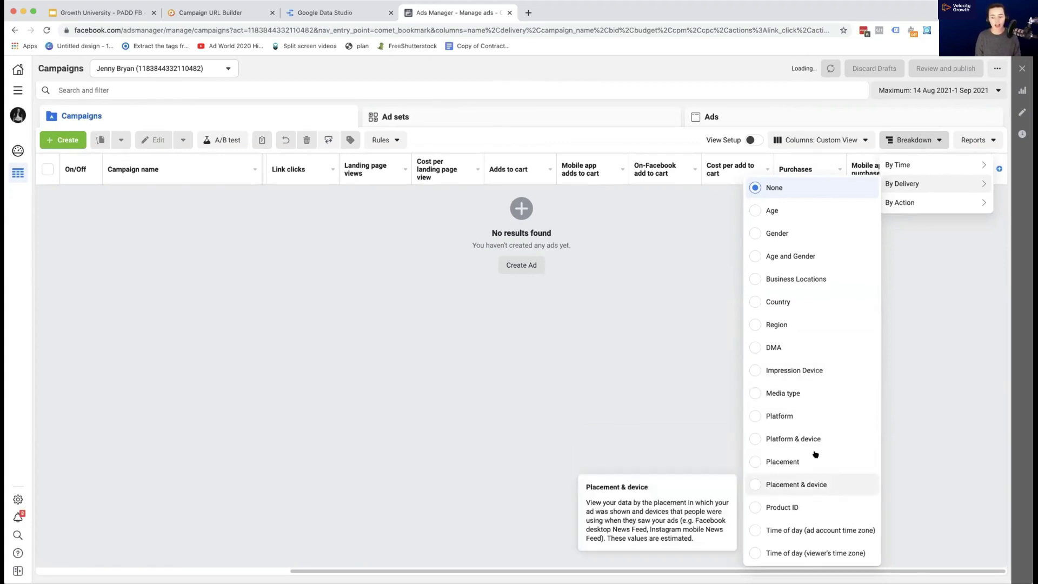
{"action": "mouse_move", "coordinate": [909, 209]}
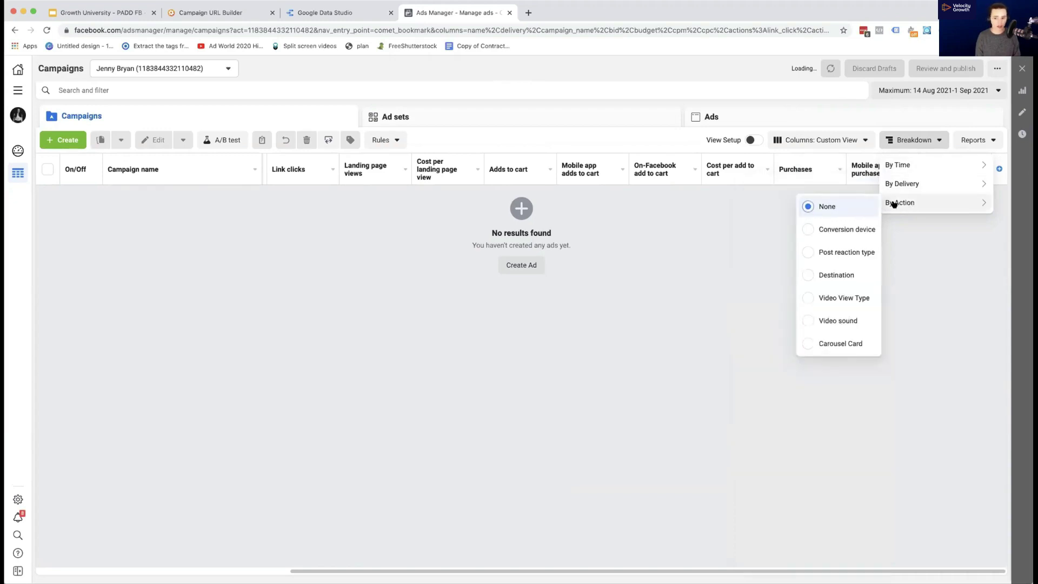
{"action": "mouse_move", "coordinate": [892, 168]}
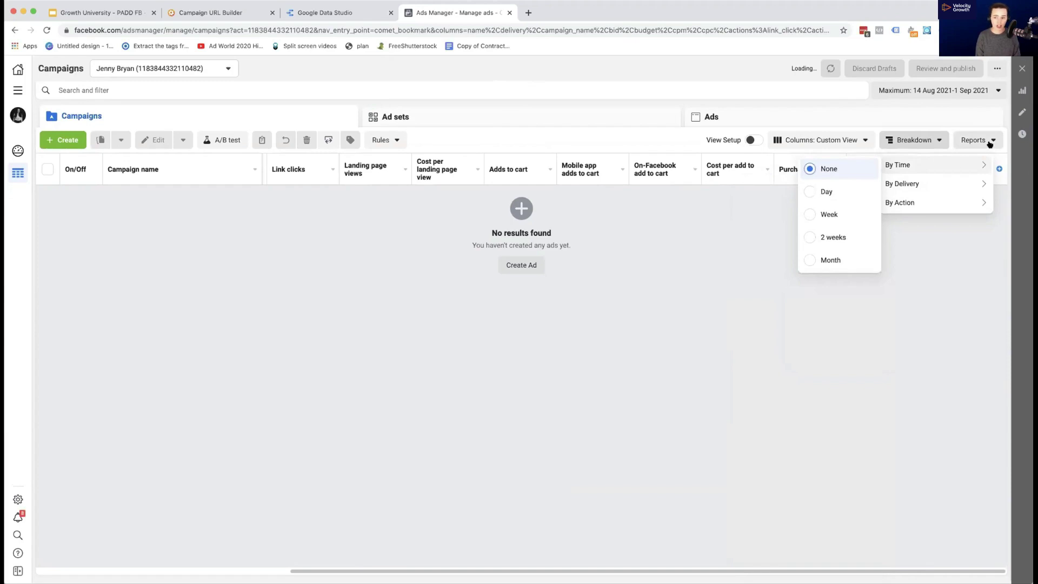
{"action": "left_click", "coordinate": [946, 278]}
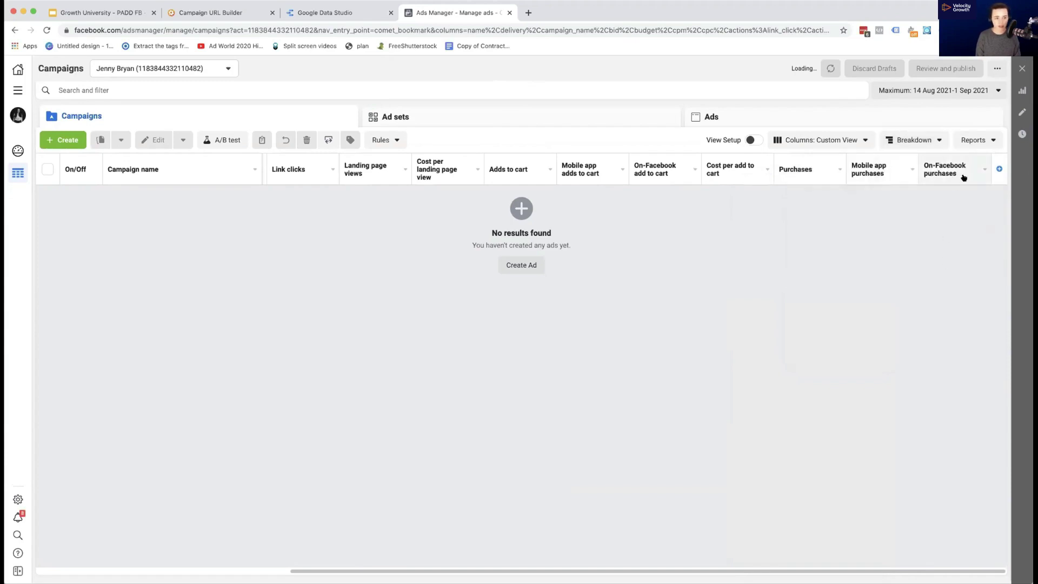
Create a custom report from the campaign table and dismiss the tip about managing reports.
{"action": "left_click", "coordinate": [972, 142]}
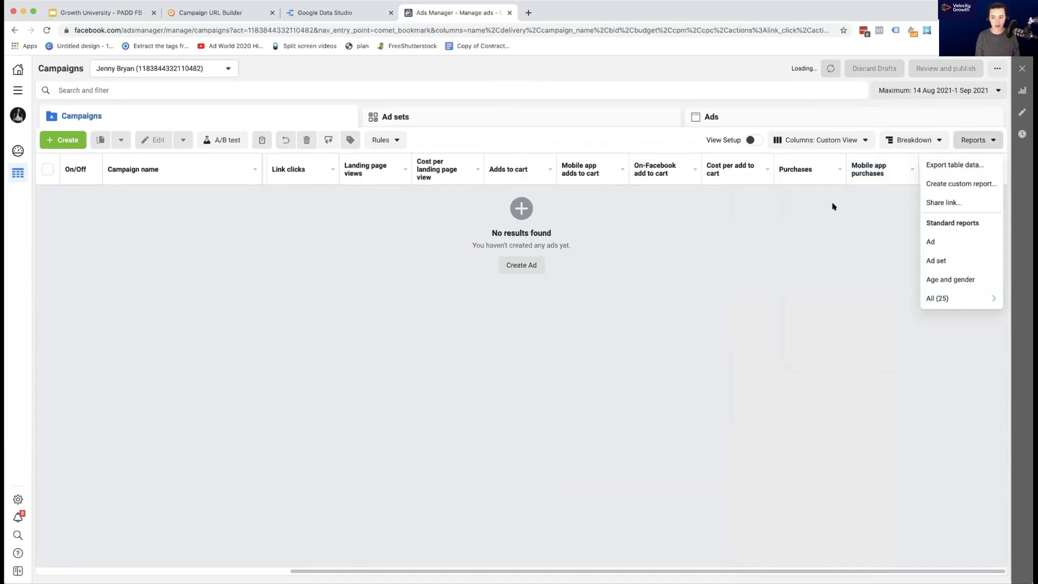
{"action": "left_click", "coordinate": [943, 185]}
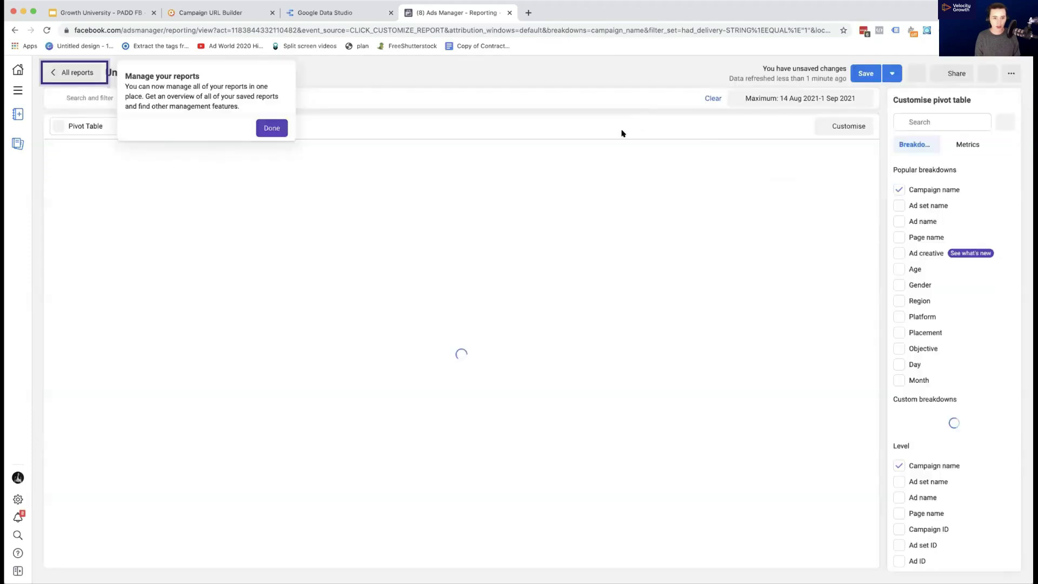
{"action": "left_click", "coordinate": [271, 178]}
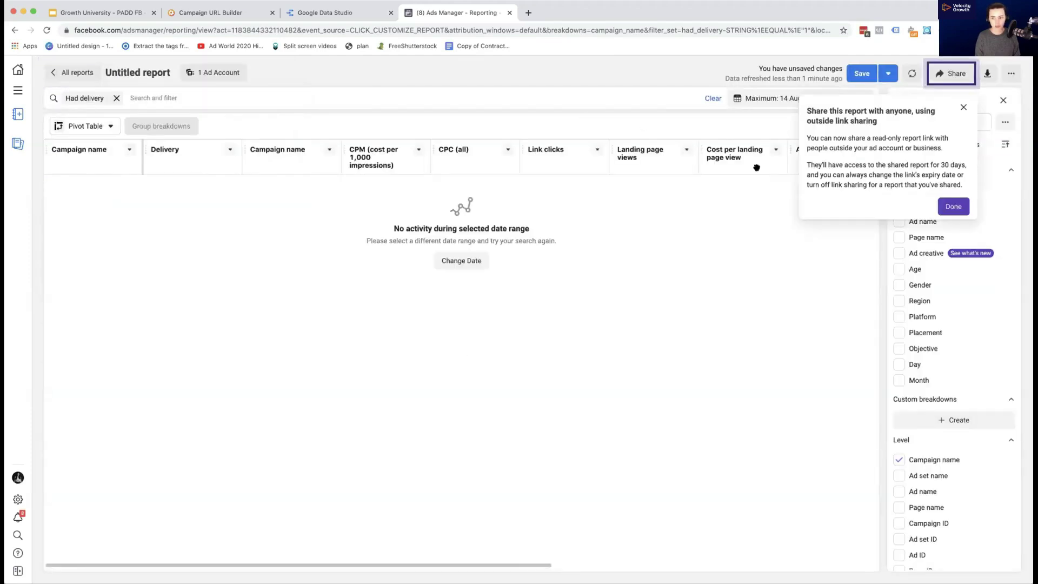
Dismiss the report sharing tip and look through the breakdowns available for the pivot table.
{"action": "left_click", "coordinate": [953, 206]}
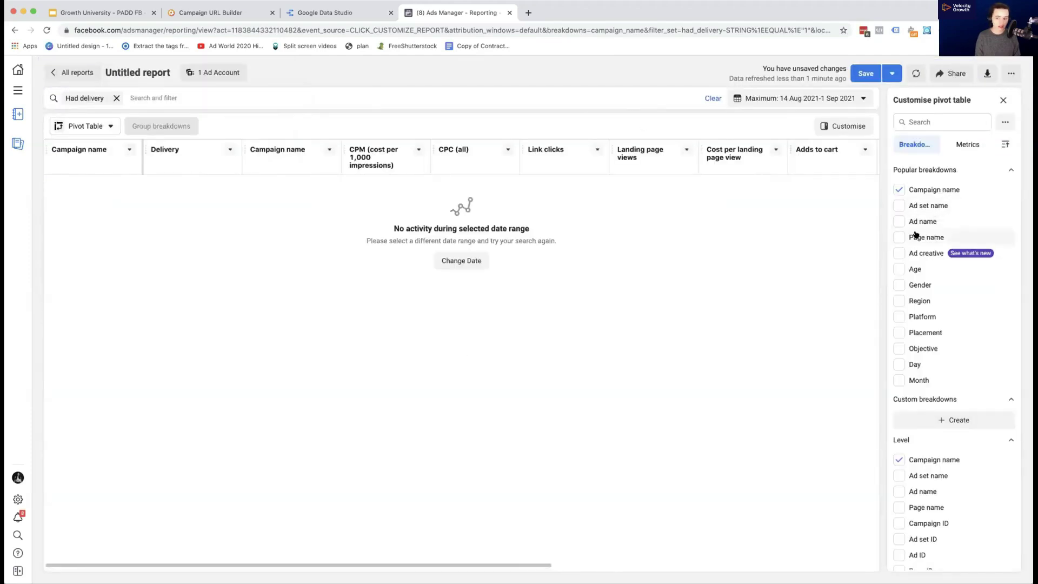
{"action": "scroll", "coordinate": [934, 365], "scroll_direction": "down", "scroll_amount": 5}
{"action": "scroll", "coordinate": [933, 368], "scroll_direction": "down", "scroll_amount": 15}
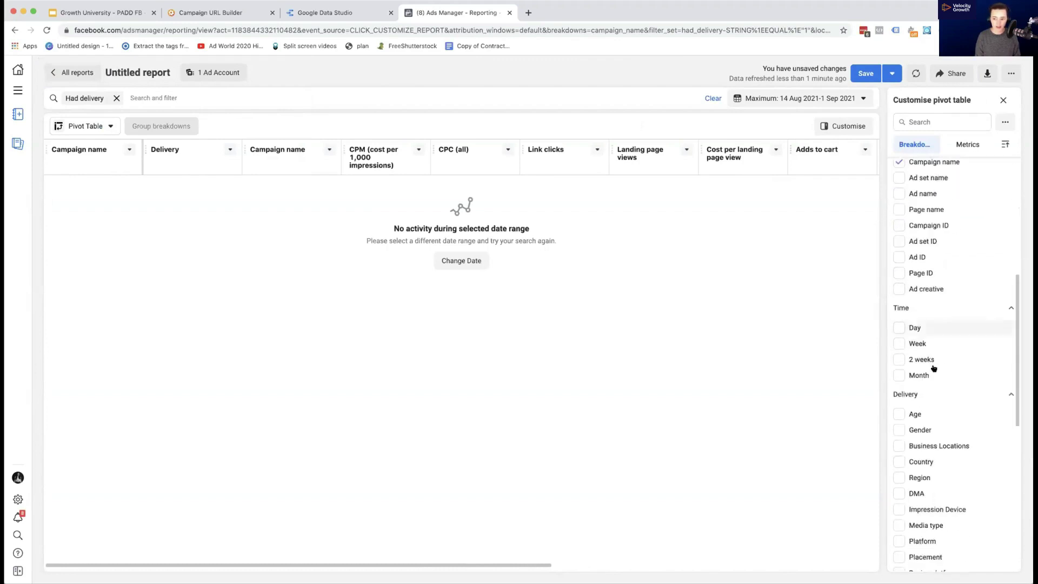
{"action": "scroll", "coordinate": [933, 368], "scroll_direction": "up", "scroll_amount": 13}
{"action": "scroll", "coordinate": [933, 369], "scroll_direction": "up", "scroll_amount": 7}
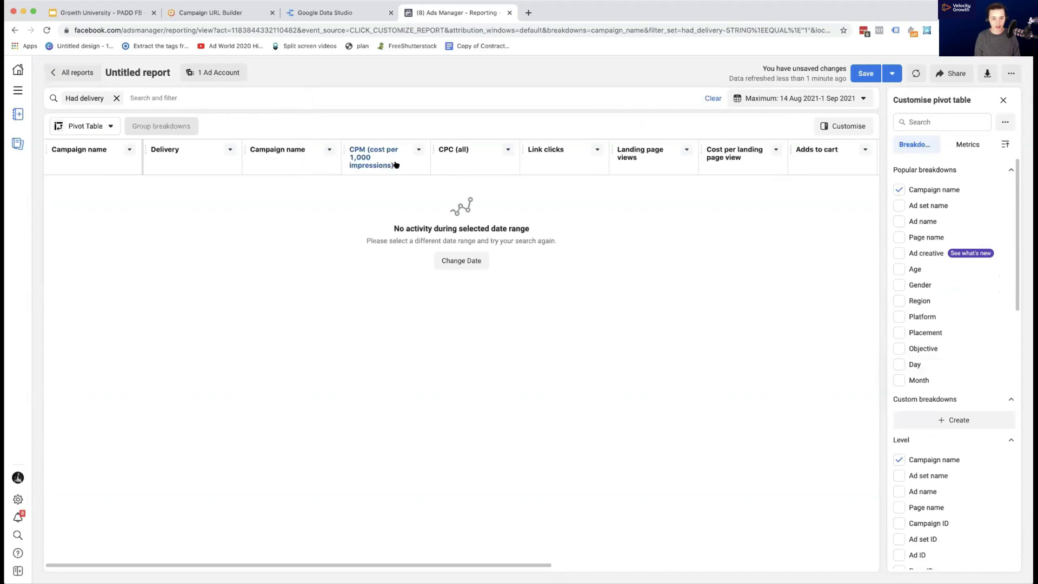
Sort the report's pivot table by Adds to cart and check the remaining metric columns.
{"action": "left_click", "coordinate": [809, 154]}
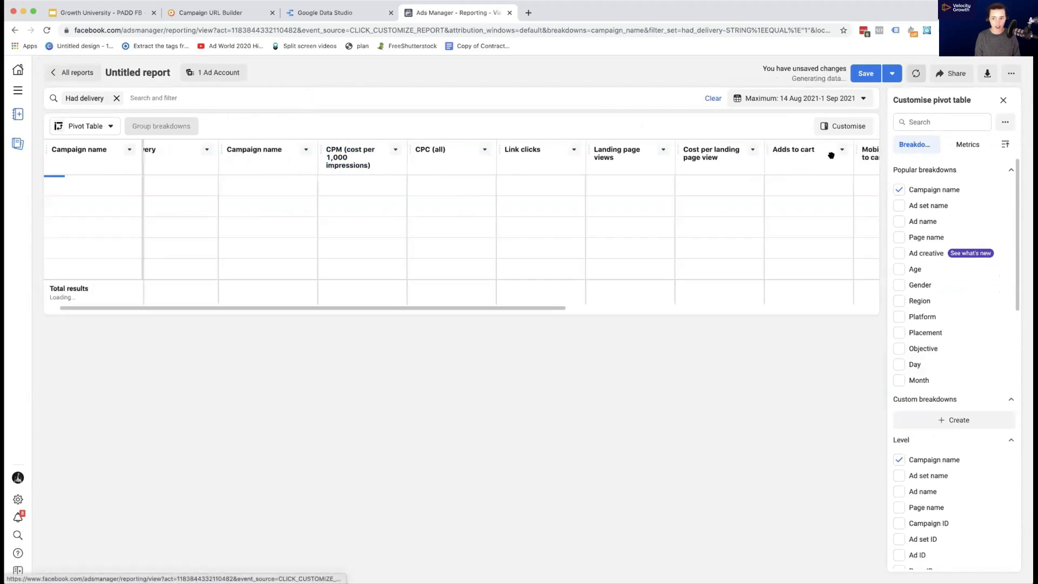
{"action": "scroll", "coordinate": [665, 166], "scroll_direction": "right", "scroll_amount": 10}
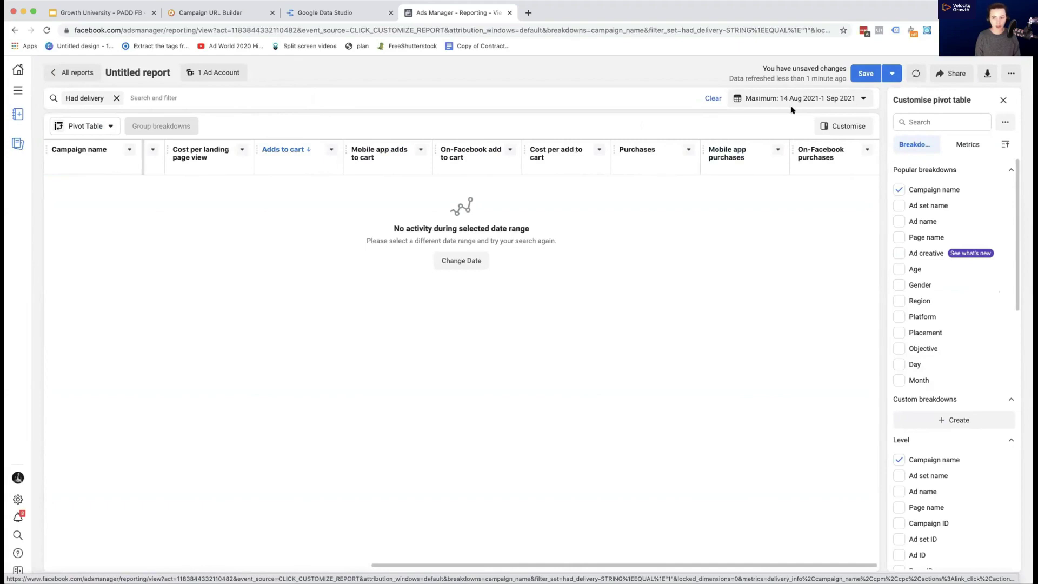
Review the report's visualisation types without changing the pivot table, and look over the level, time and delivery breakdowns.
{"action": "left_click", "coordinate": [109, 127]}
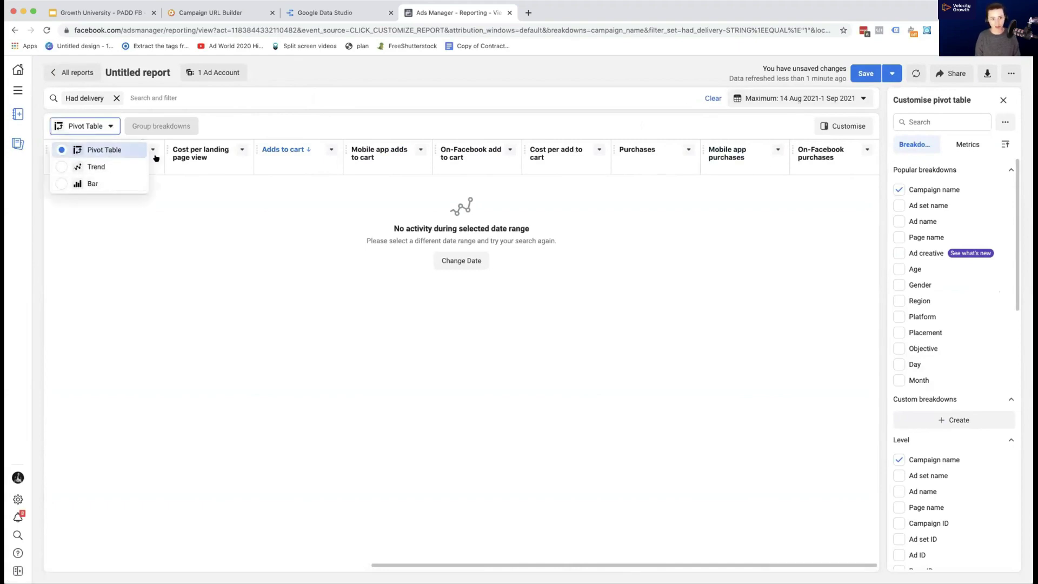
{"action": "left_click", "coordinate": [196, 92]}
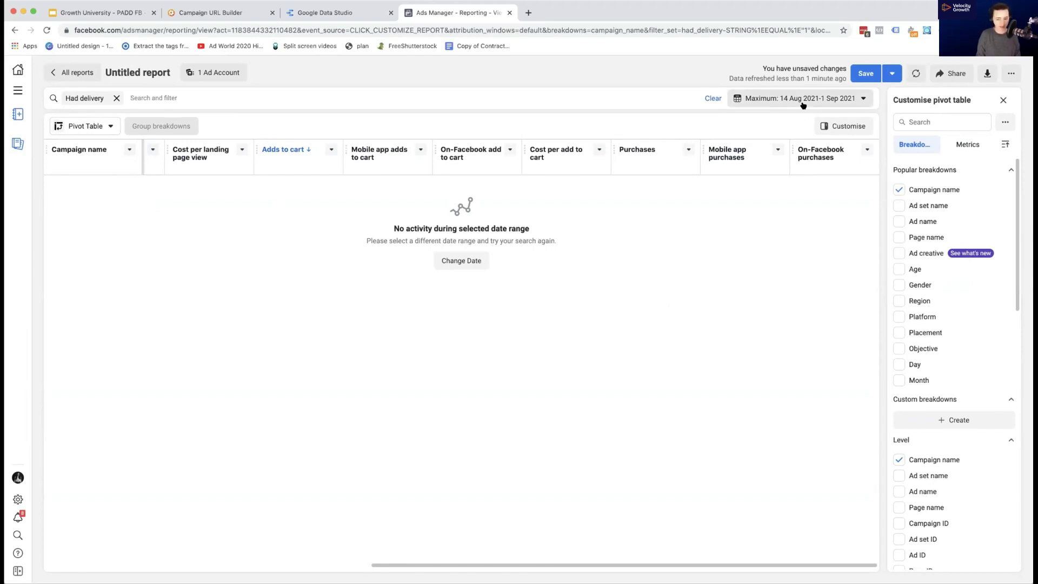
{"action": "scroll", "coordinate": [914, 308], "scroll_direction": "down", "scroll_amount": 5}
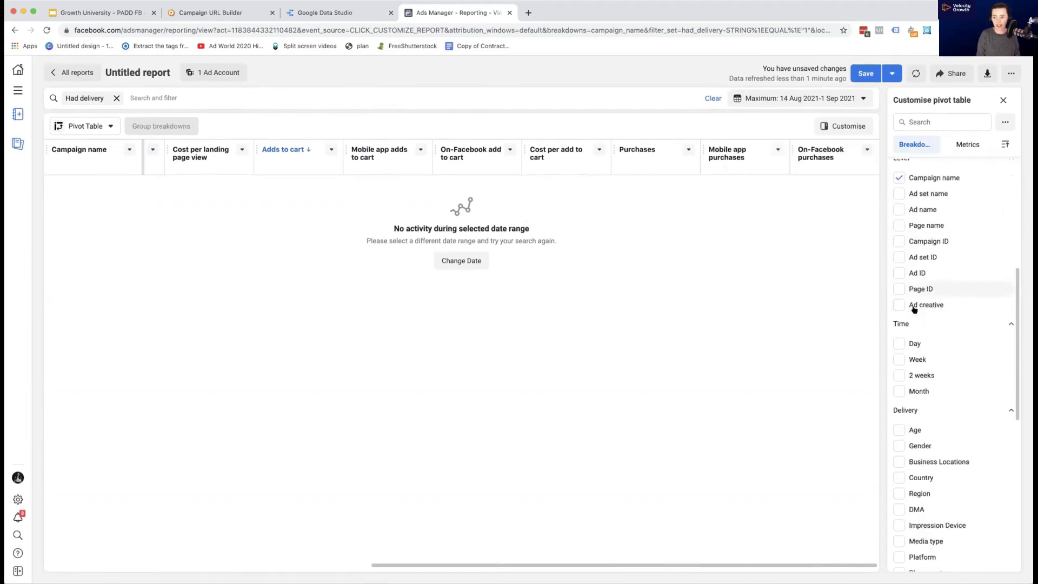
{"action": "scroll", "coordinate": [913, 308], "scroll_direction": "up", "scroll_amount": 5}
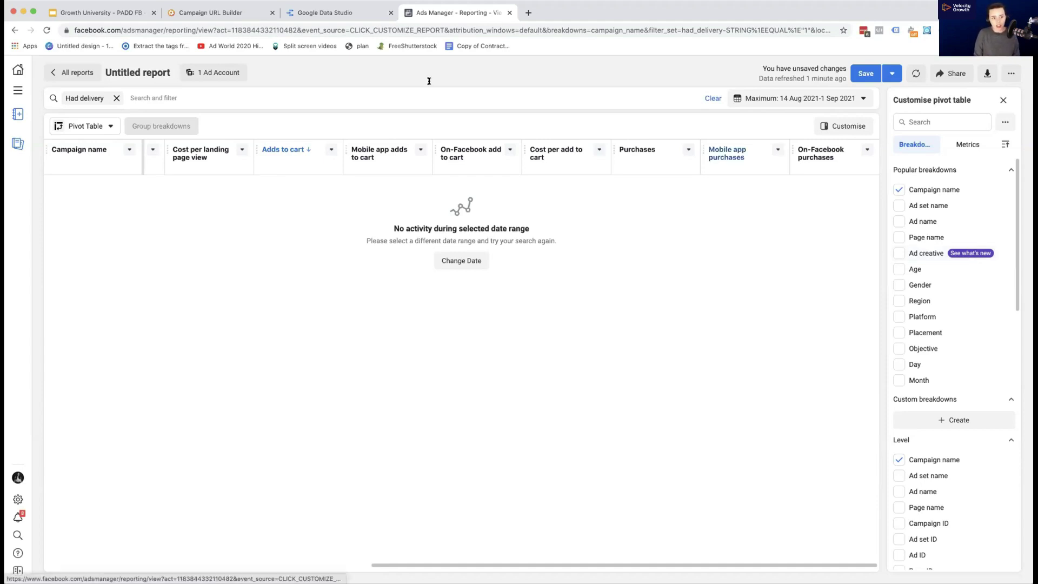
Switch to the Google Slides deck, present it from the "Facebook Reporting" slide, and advance to "What about a more holistic approach?".
{"action": "left_click", "coordinate": [100, 12]}
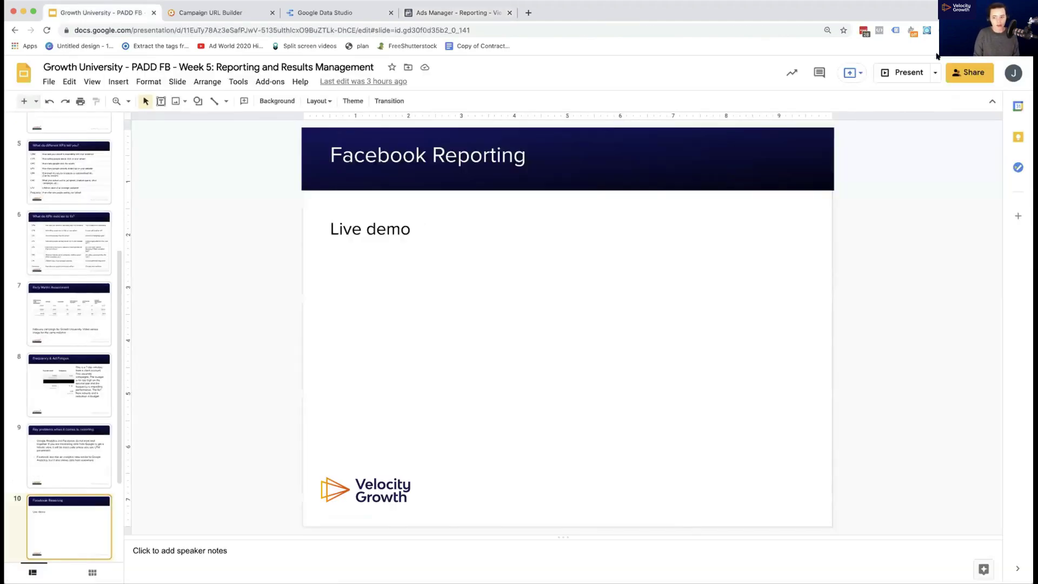
{"action": "left_click", "coordinate": [908, 72]}
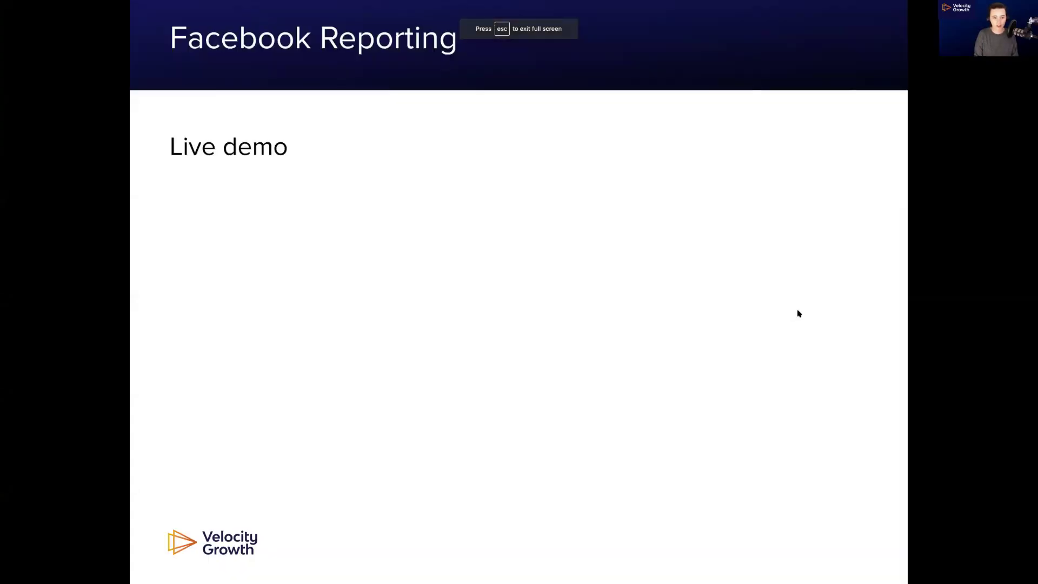
{"action": "key", "text": "Right"}
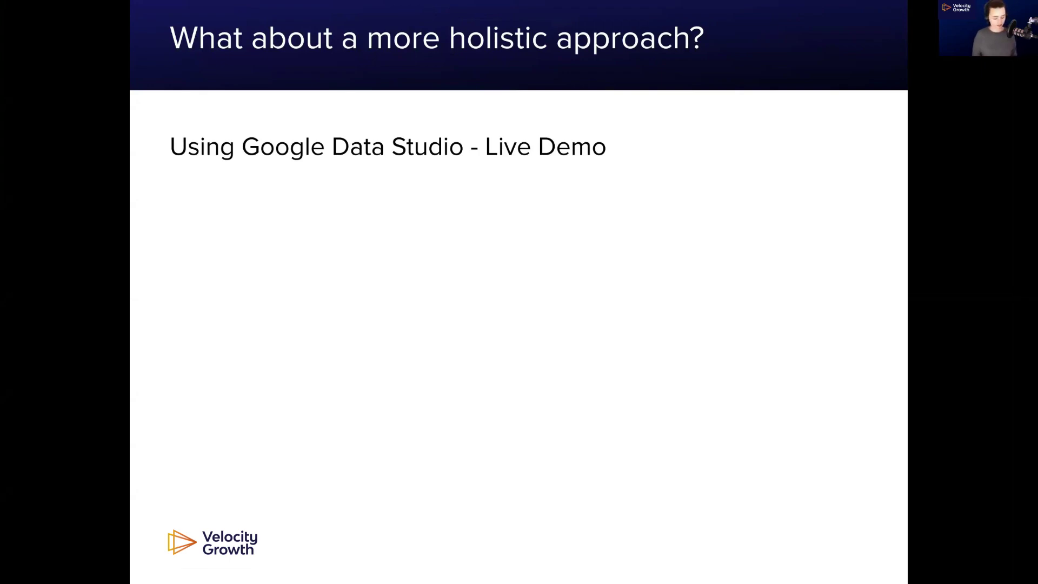
Switch to the Live Facebook Report in Google Data Studio and browse the Google and partner data connectors without adding one.
{"action": "key", "text": "super+Tab"}
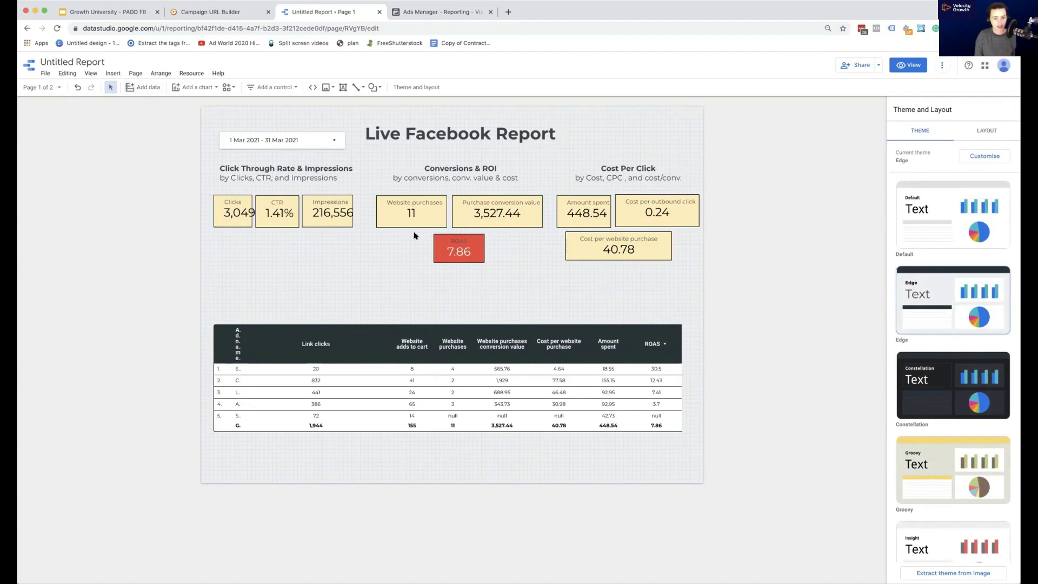
{"action": "left_click", "coordinate": [150, 87]}
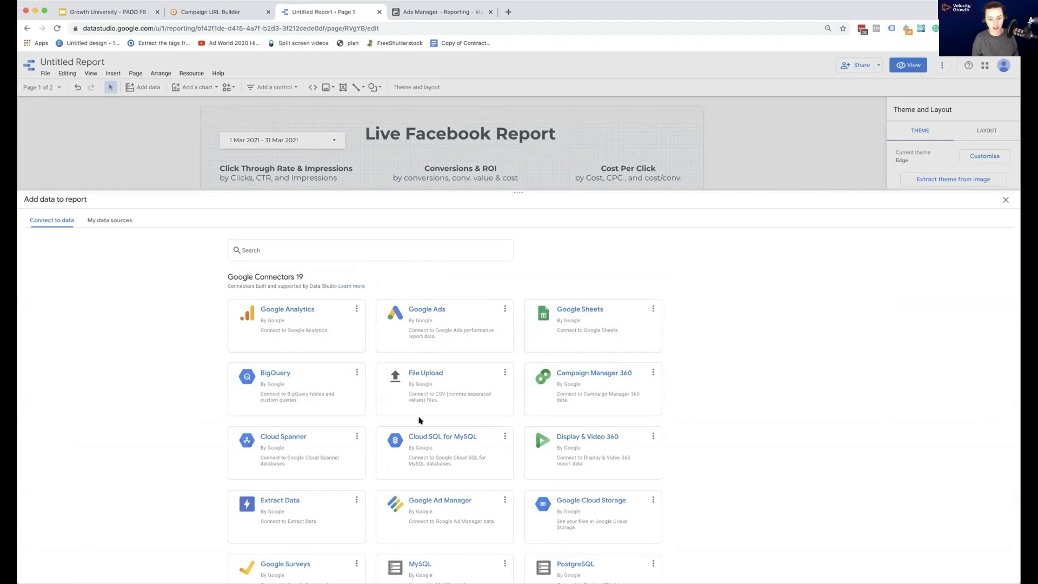
{"action": "scroll", "coordinate": [419, 420], "scroll_direction": "down", "scroll_amount": 5}
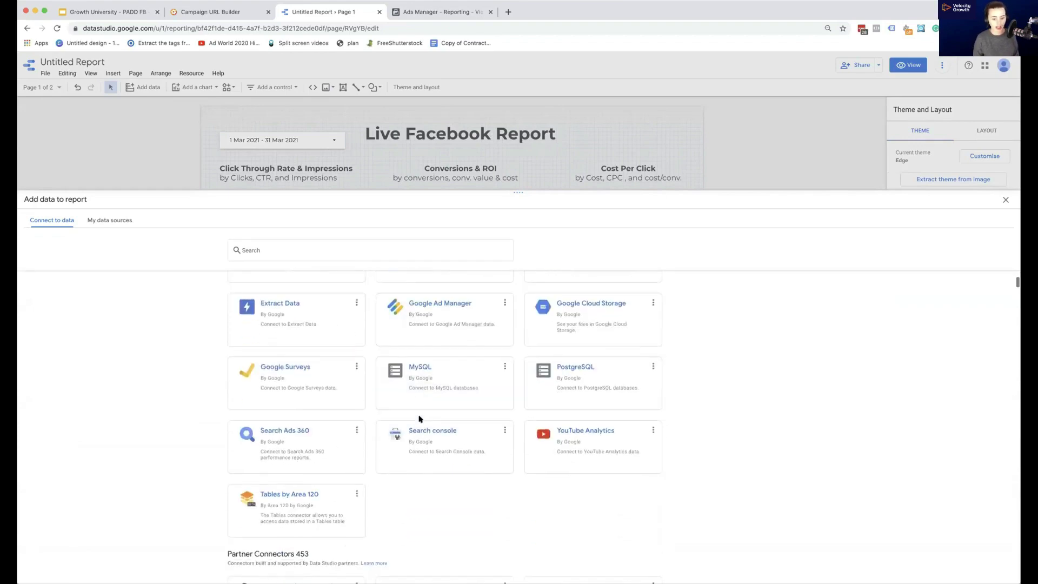
{"action": "scroll", "coordinate": [419, 420], "scroll_direction": "down", "scroll_amount": 7}
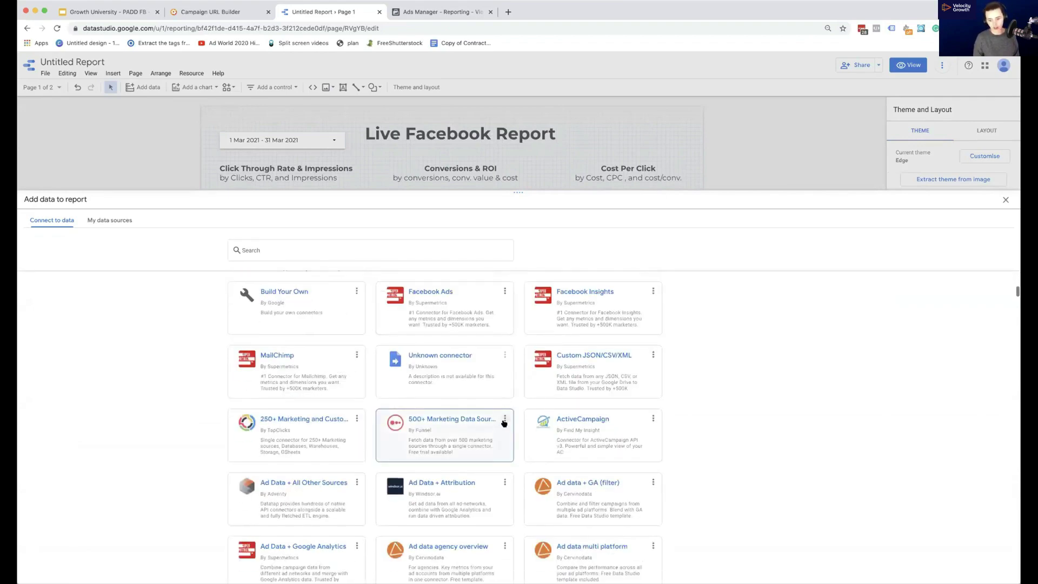
{"action": "scroll", "coordinate": [504, 422], "scroll_direction": "down", "scroll_amount": 13}
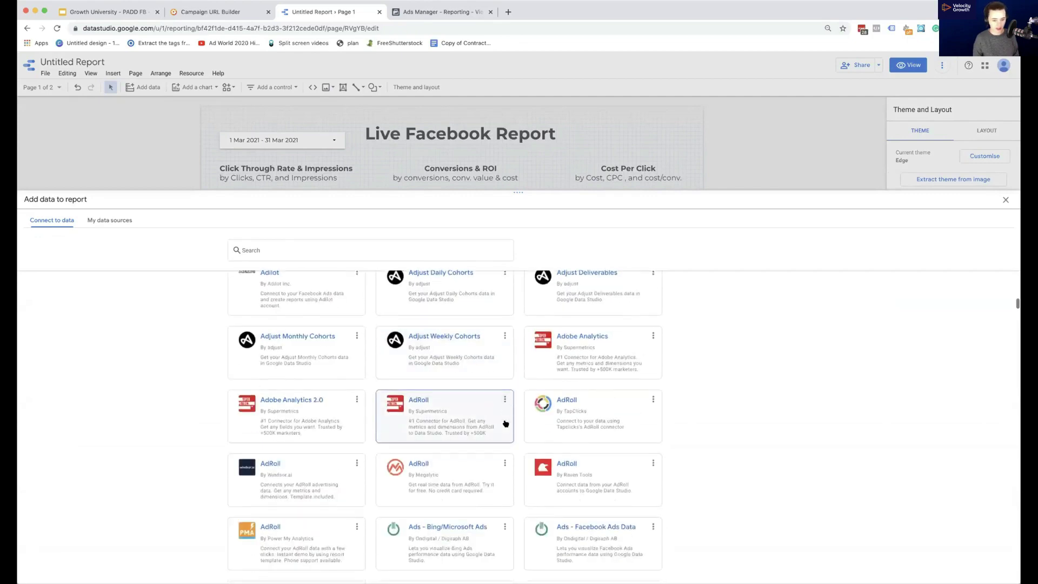
{"action": "scroll", "coordinate": [505, 424], "scroll_direction": "down", "scroll_amount": 15}
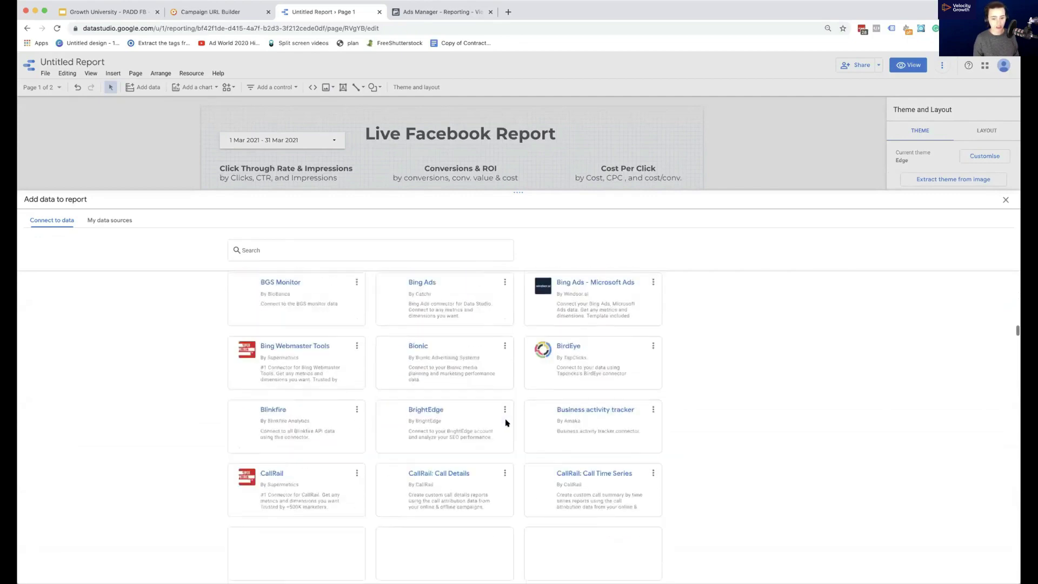
{"action": "scroll", "coordinate": [505, 422], "scroll_direction": "down", "scroll_amount": 15}
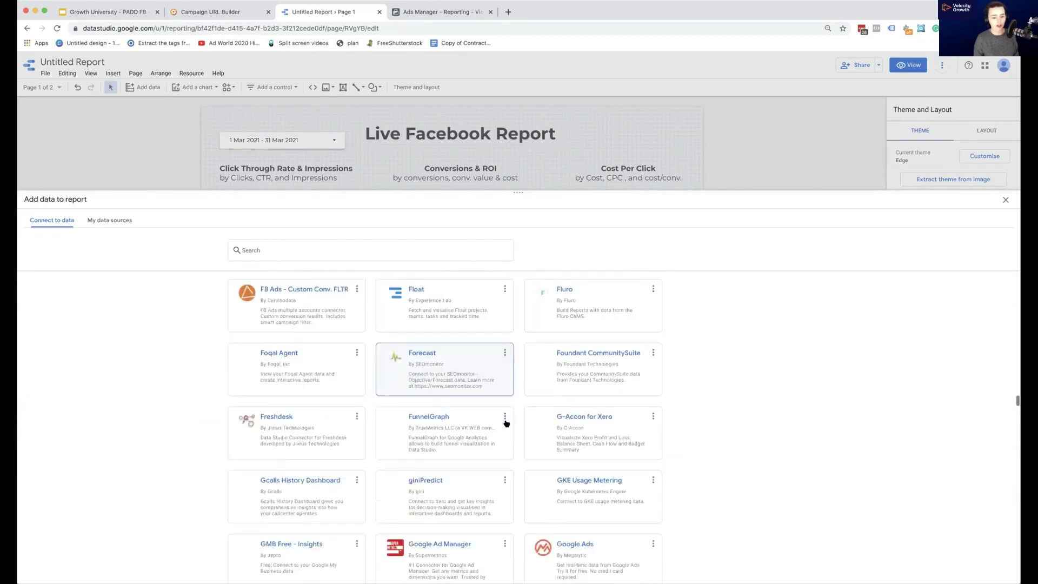
{"action": "scroll", "coordinate": [505, 423], "scroll_direction": "down", "scroll_amount": 15}
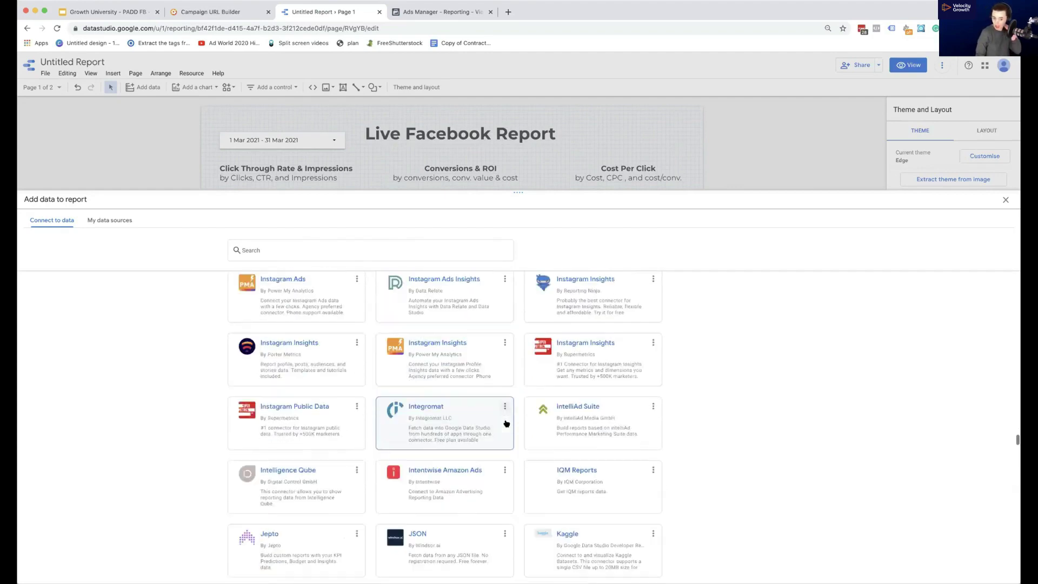
{"action": "scroll", "coordinate": [505, 423], "scroll_direction": "down", "scroll_amount": 2}
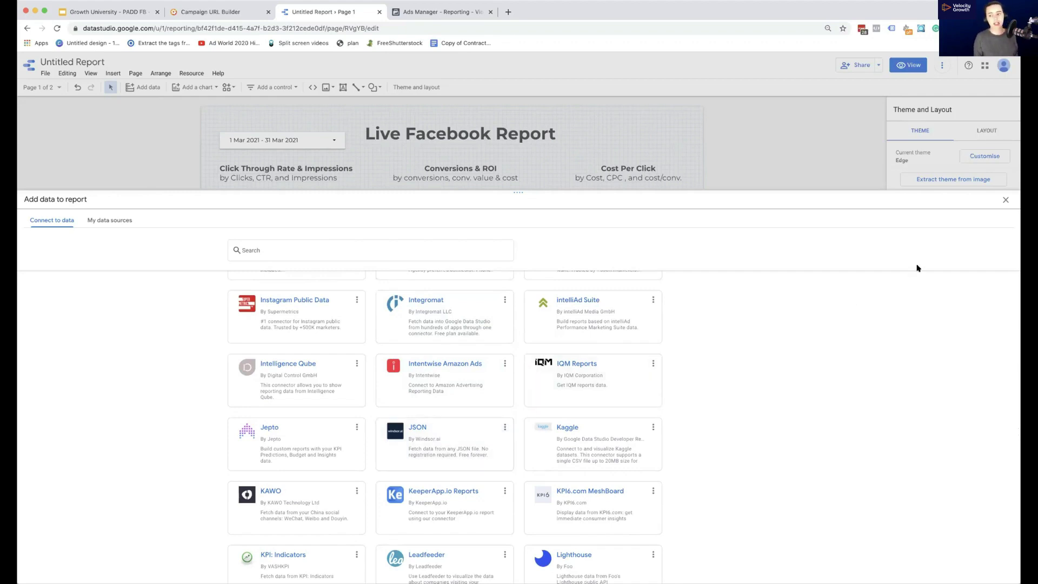
{"action": "left_click", "coordinate": [1006, 199]}
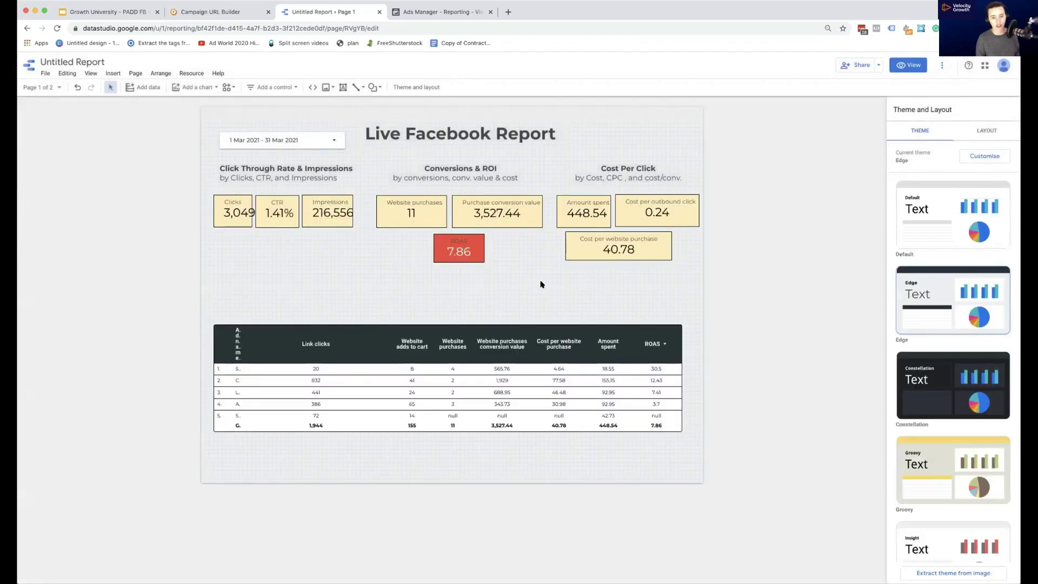
Select the Purchase conversion value scorecard and look through the fields available from its Facebook Ads data source.
{"action": "left_click", "coordinate": [511, 213]}
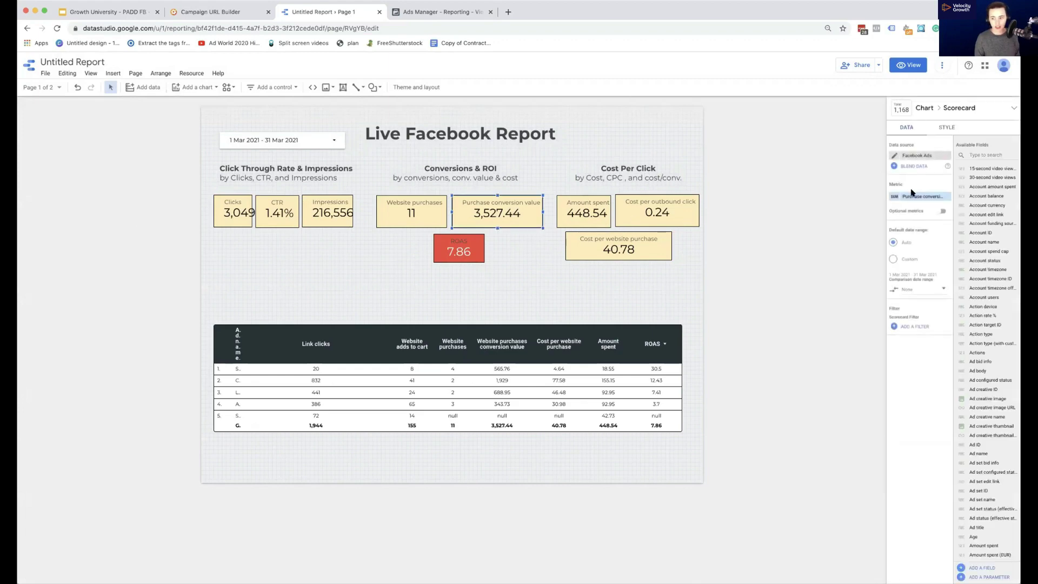
{"action": "scroll", "coordinate": [982, 295], "scroll_direction": "down", "scroll_amount": 10}
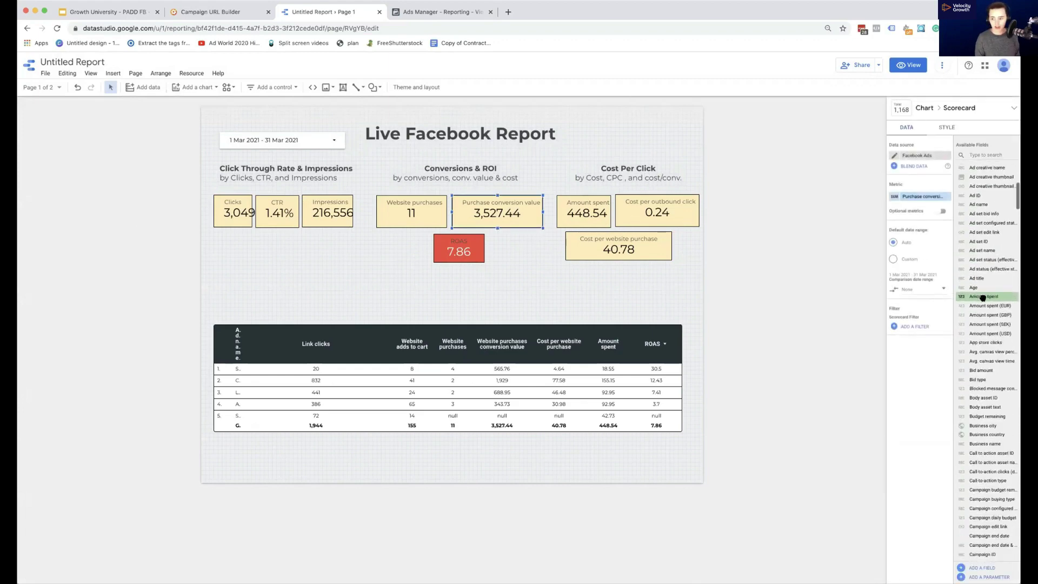
{"action": "scroll", "coordinate": [982, 298], "scroll_direction": "down", "scroll_amount": 15}
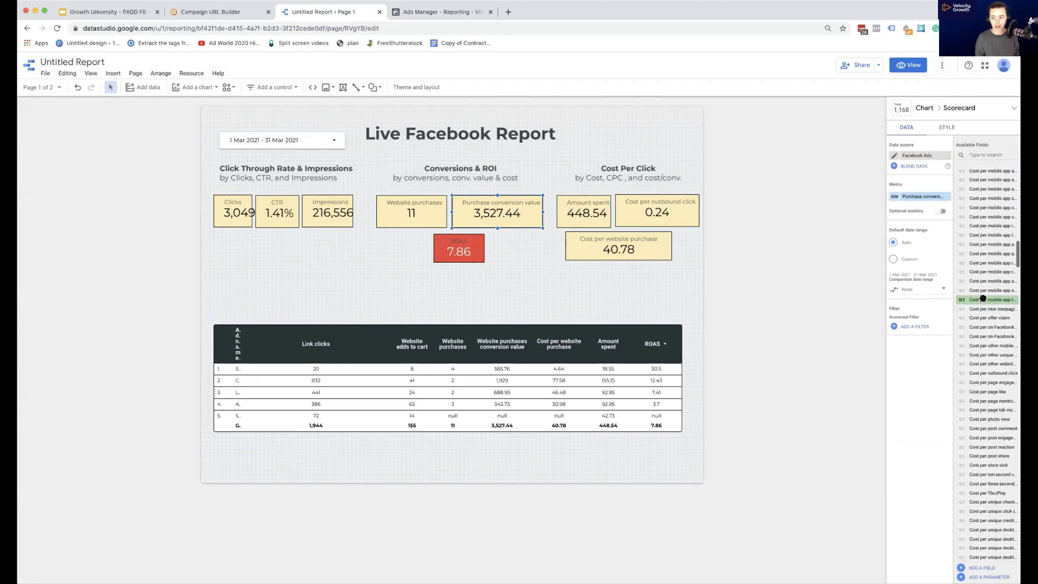
{"action": "scroll", "coordinate": [983, 296], "scroll_direction": "down", "scroll_amount": 5}
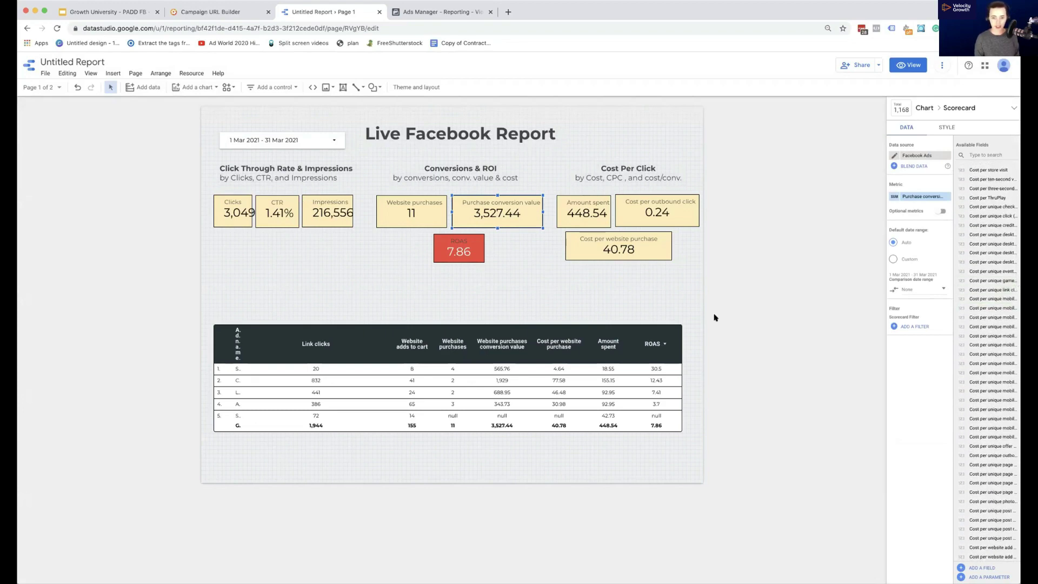
Select the report's date range control and review the control types that can be added, without adding one.
{"action": "left_click", "coordinate": [293, 140]}
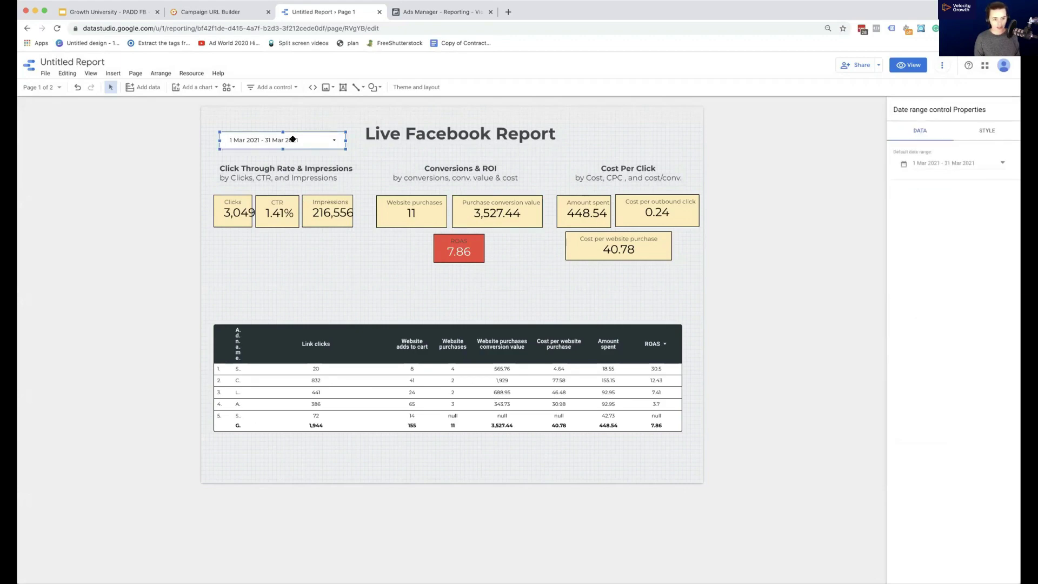
{"action": "left_click", "coordinate": [287, 87]}
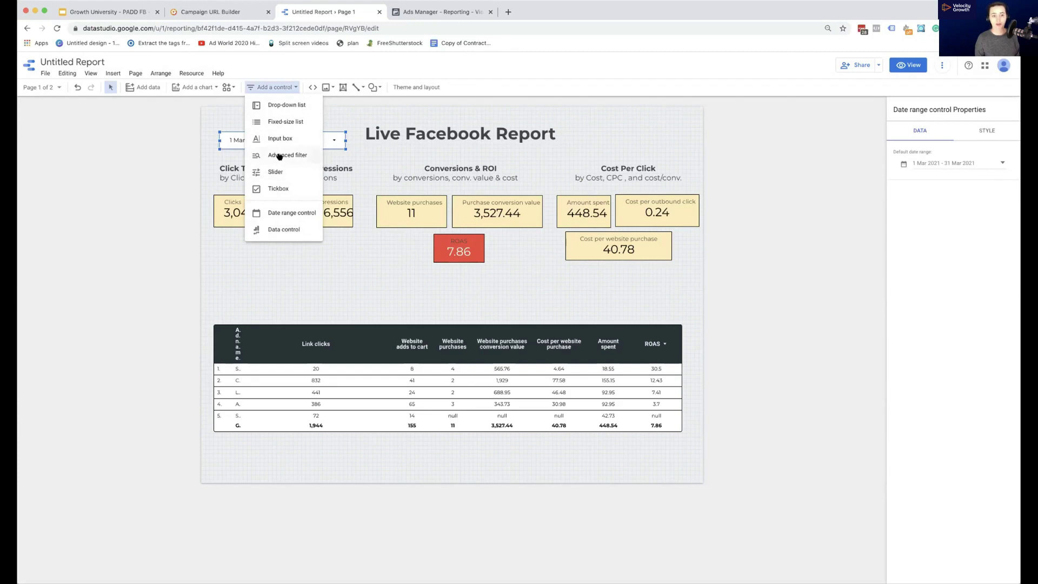
{"action": "left_click", "coordinate": [367, 112]}
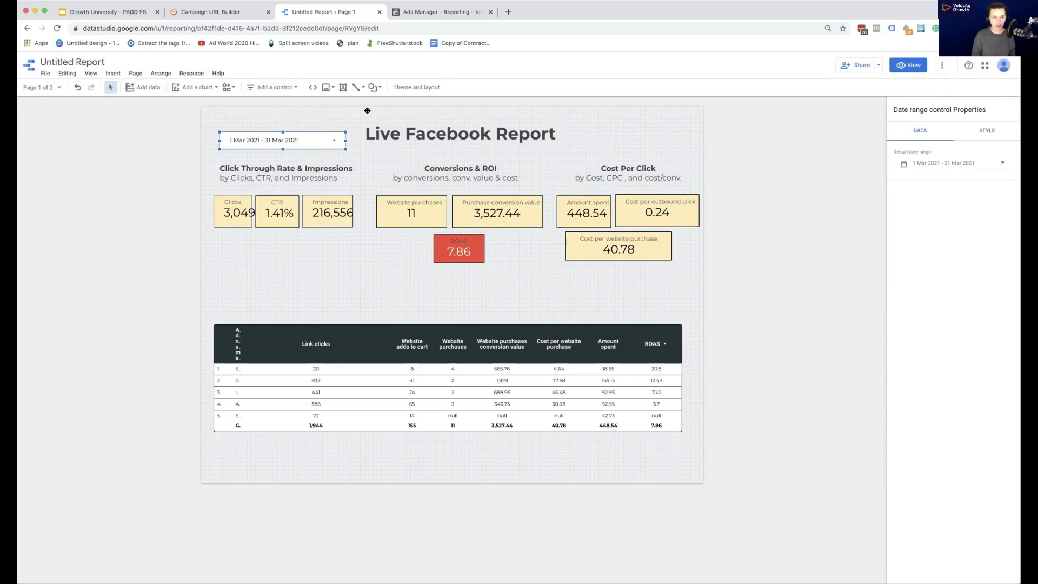
Switch to the Campaign URL Builder in Google Analytics Demos & Tools.
{"action": "left_click", "coordinate": [223, 14]}
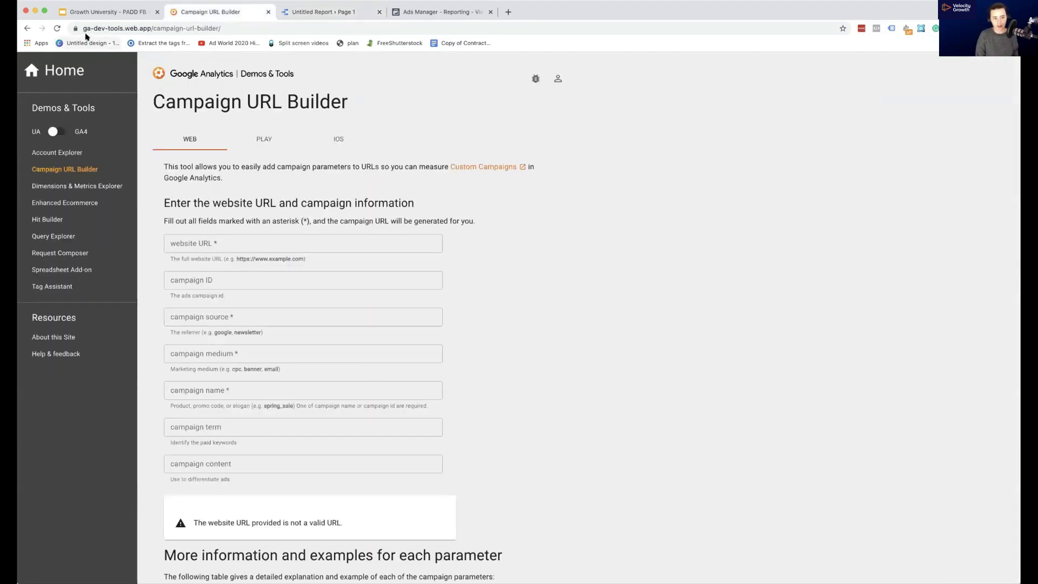